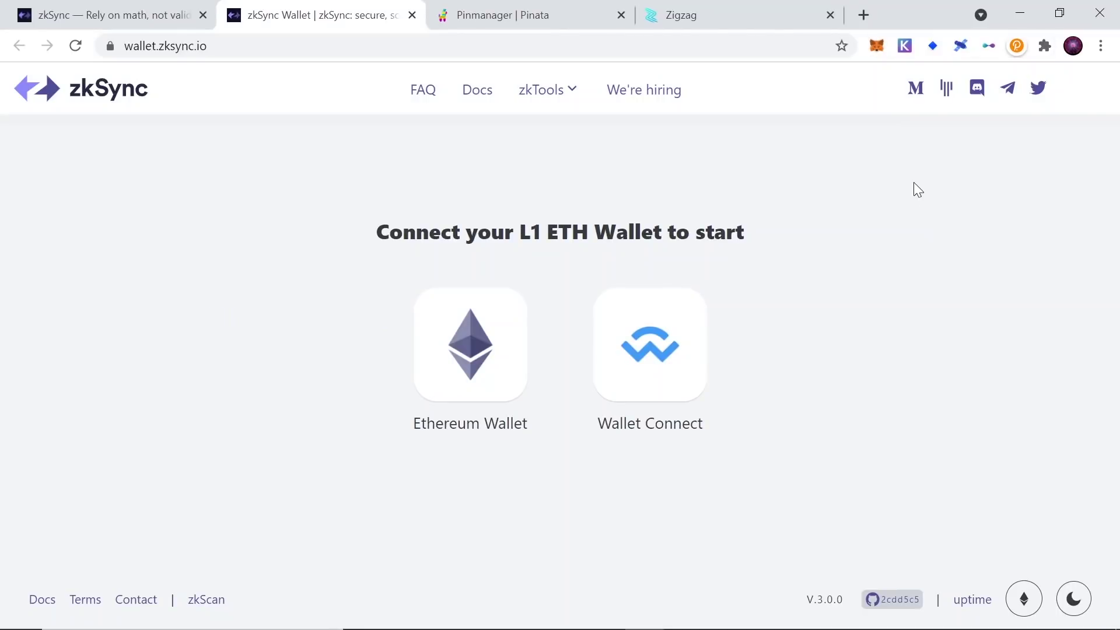
Connect the MetaMask wallet to zkSync Wallet and open the Add Funds deposit page
click(876, 48)
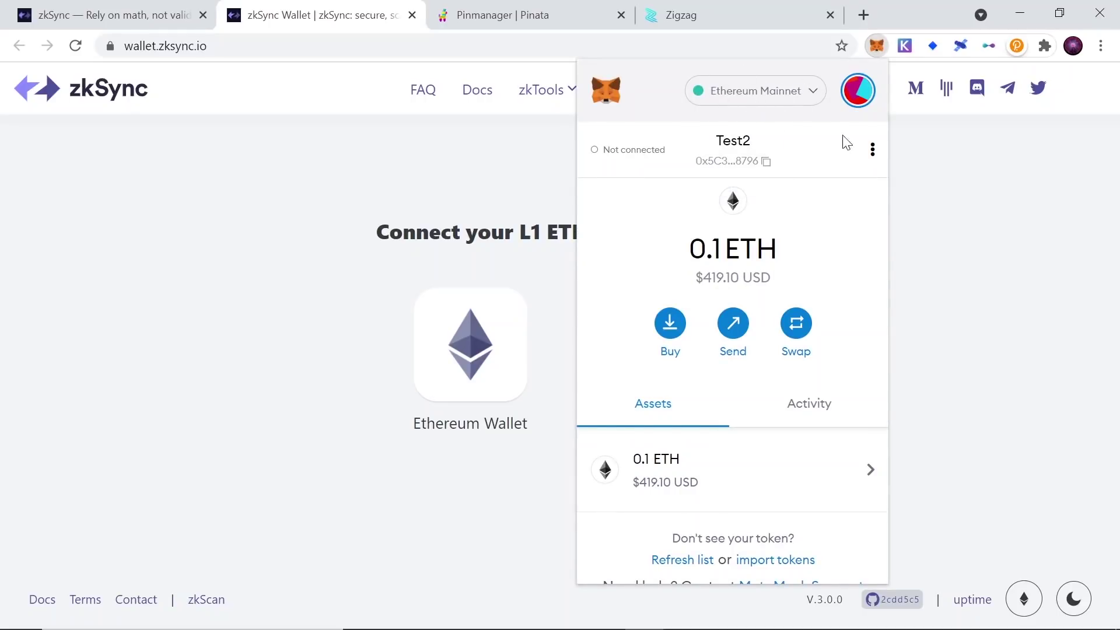
click(528, 353)
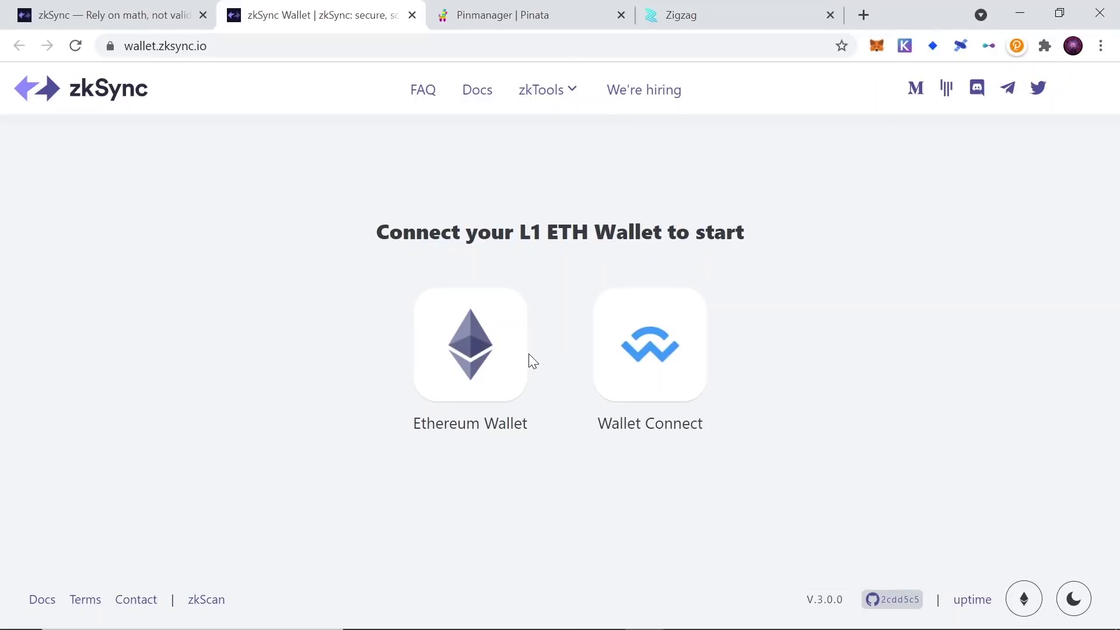
click(476, 352)
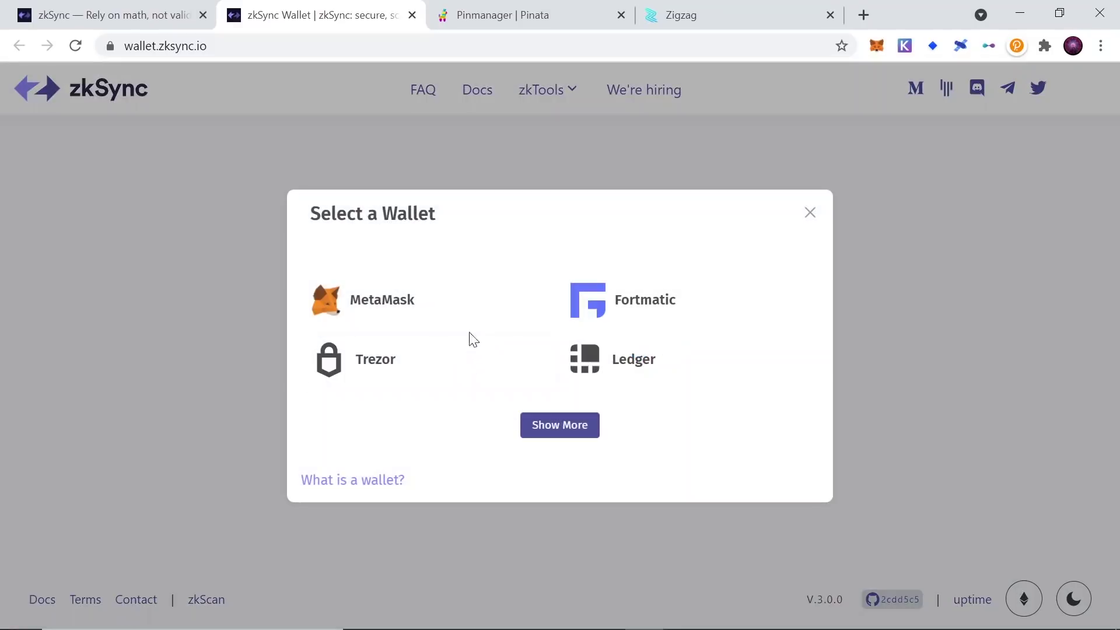
click(402, 307)
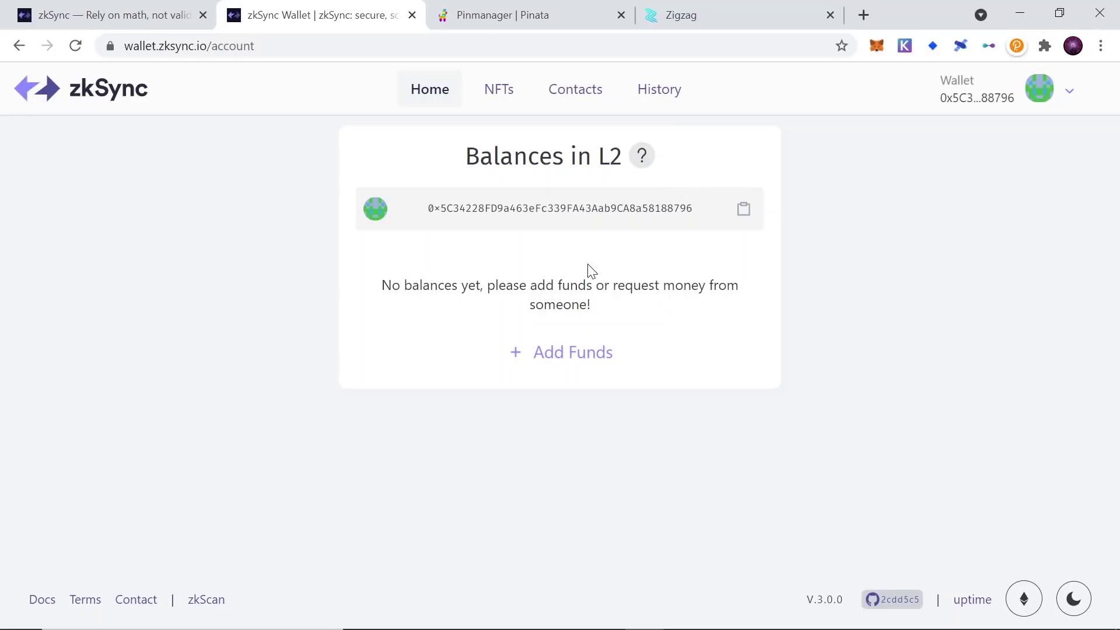
click(559, 355)
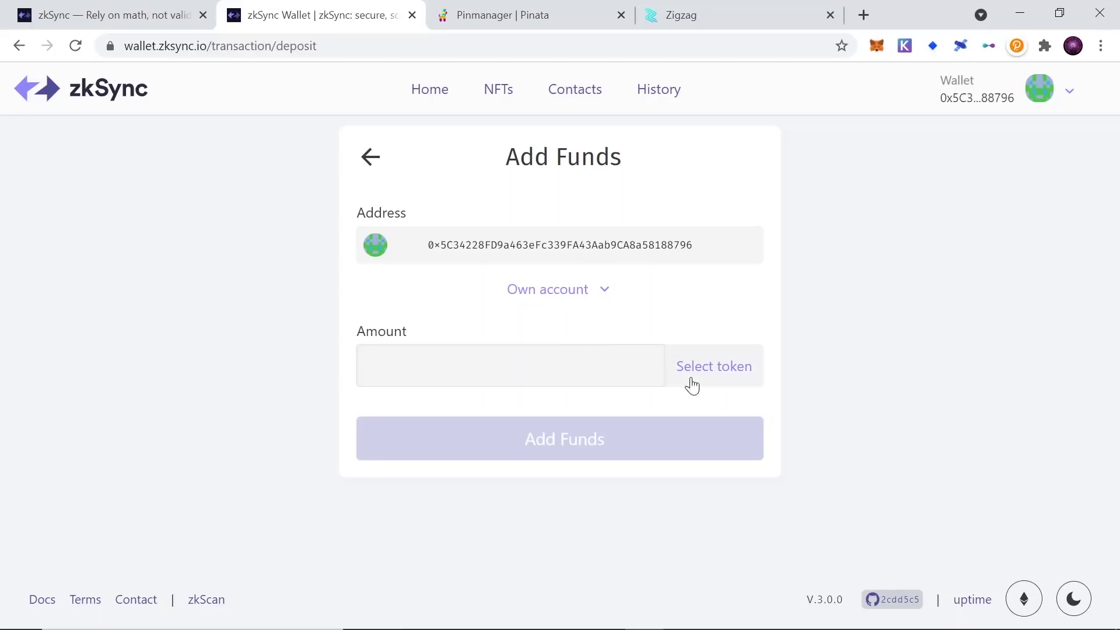
Choose ETH as the deposit token, enter 0.09 as the amount, and submit the deposit
click(741, 365)
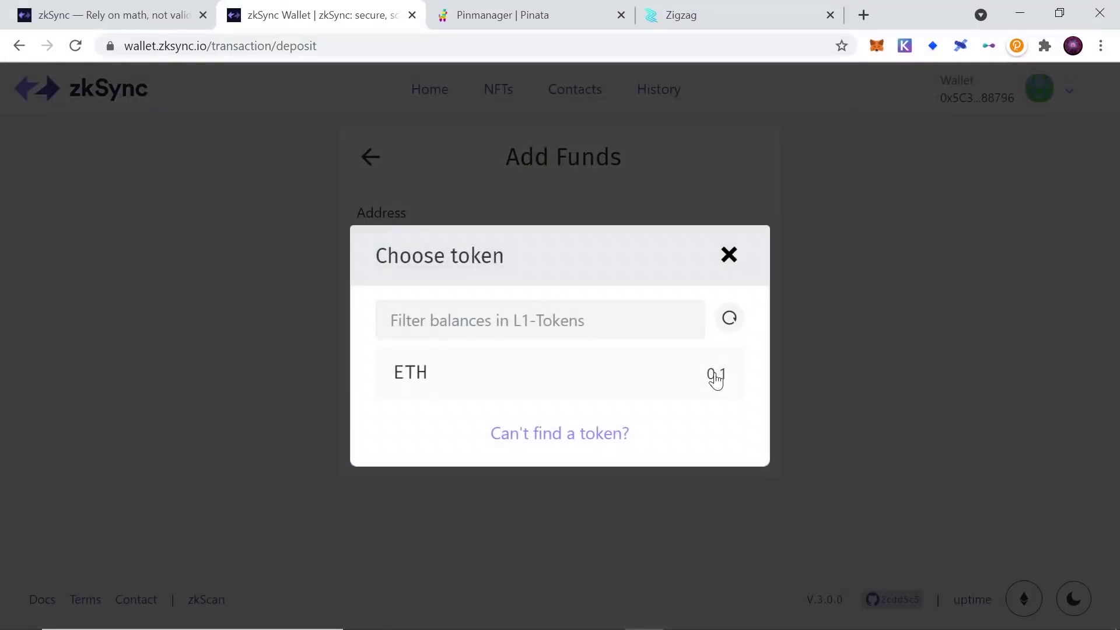
click(475, 377)
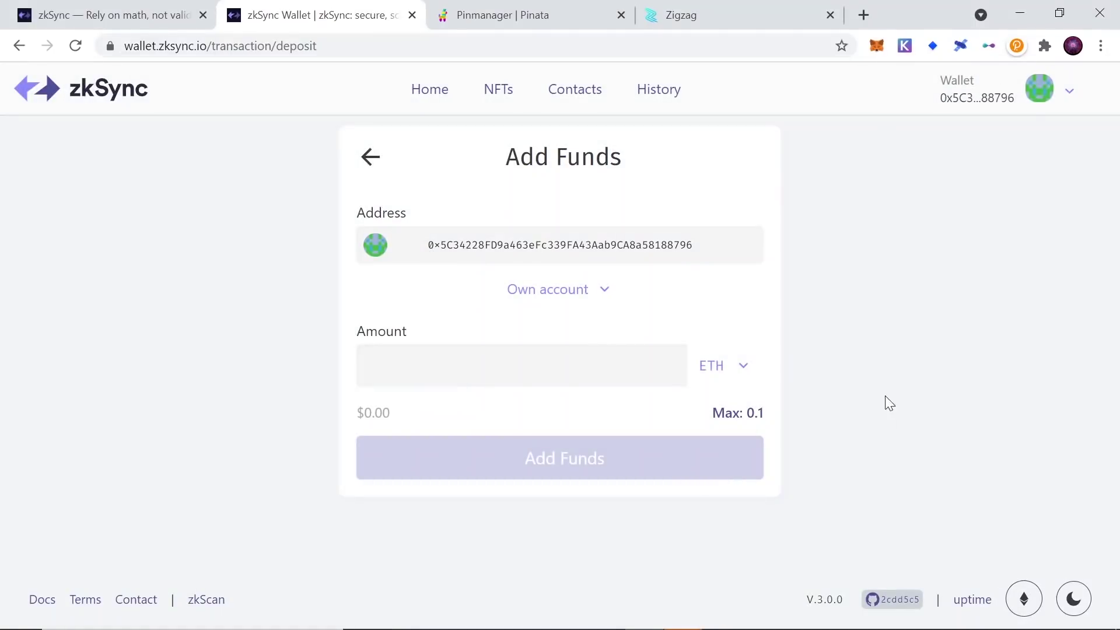
click(735, 380)
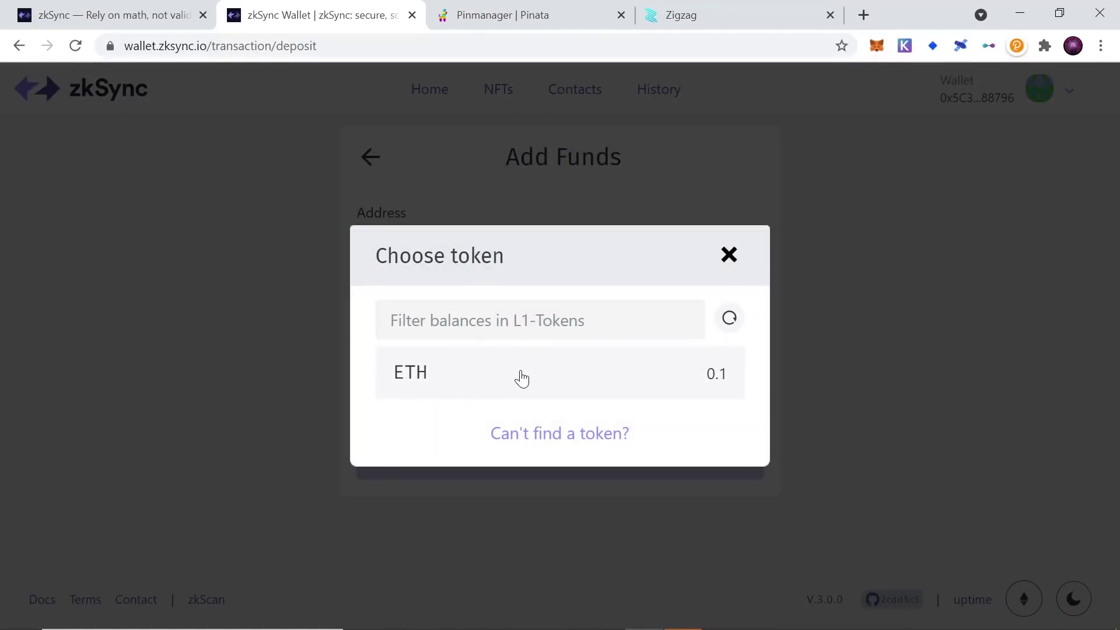
click(462, 376)
click(590, 362)
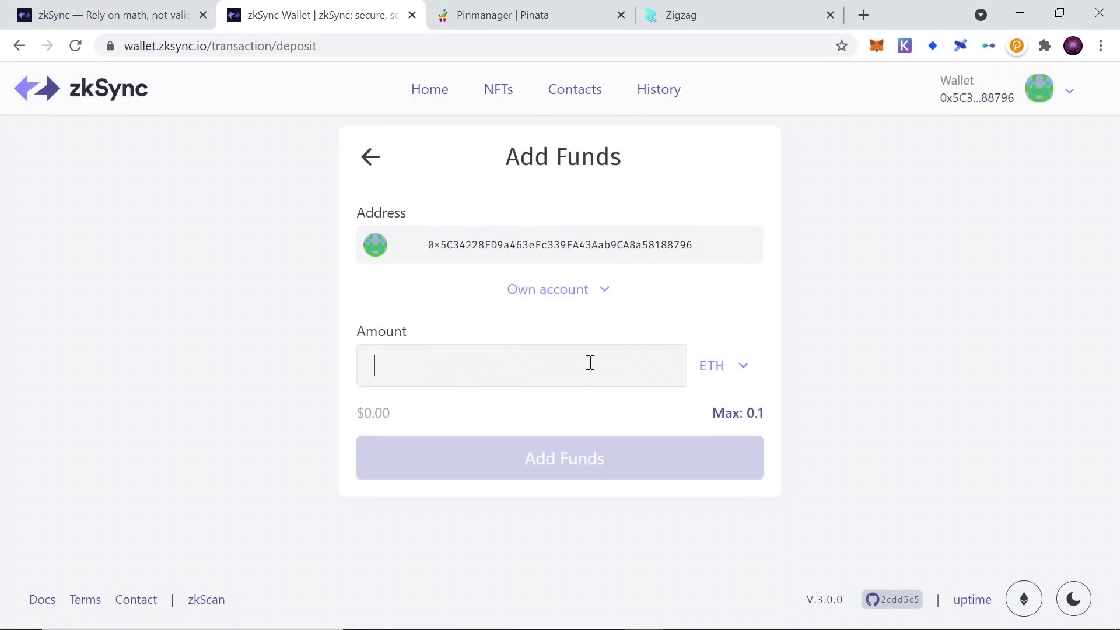
text(0.9)
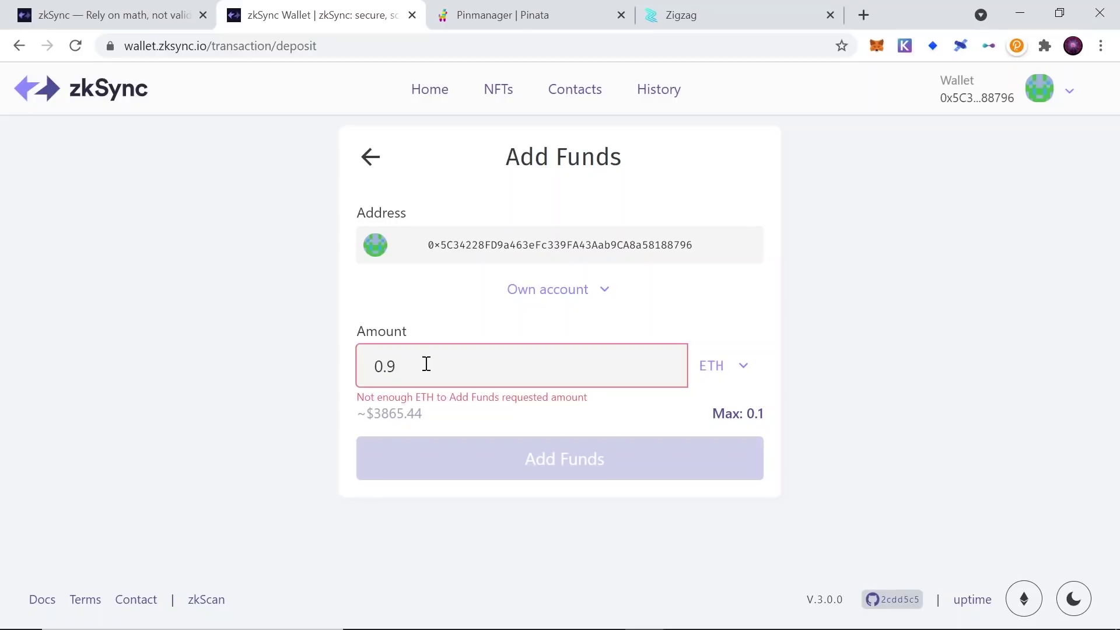
text(0)
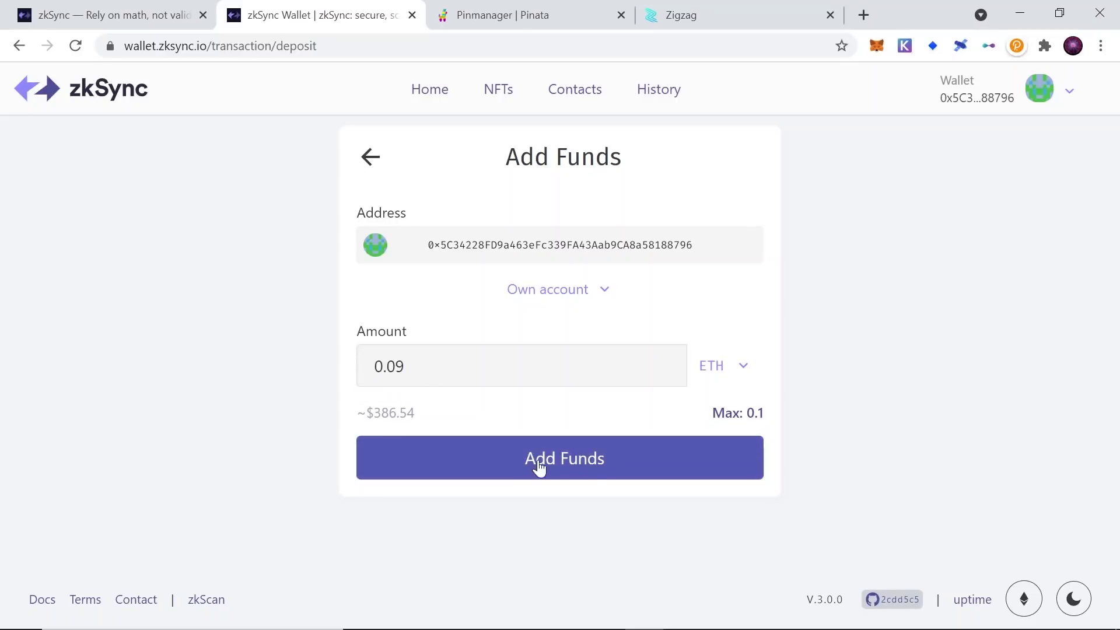
click(578, 467)
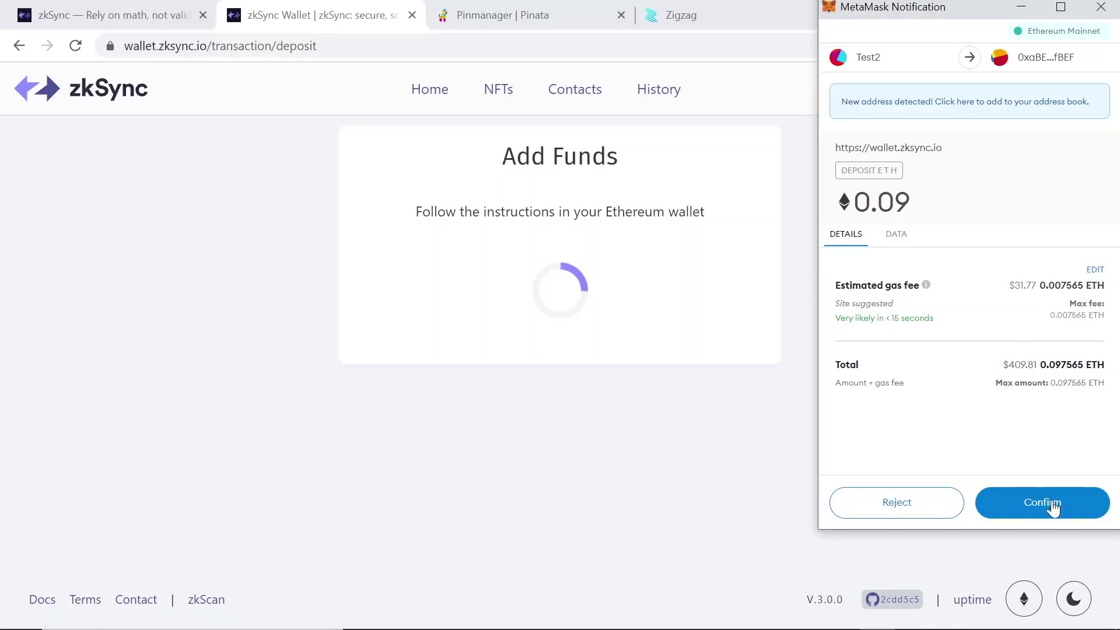
Confirm the 0.09 ETH deposit transaction in the MetaMask notification window
click(1034, 511)
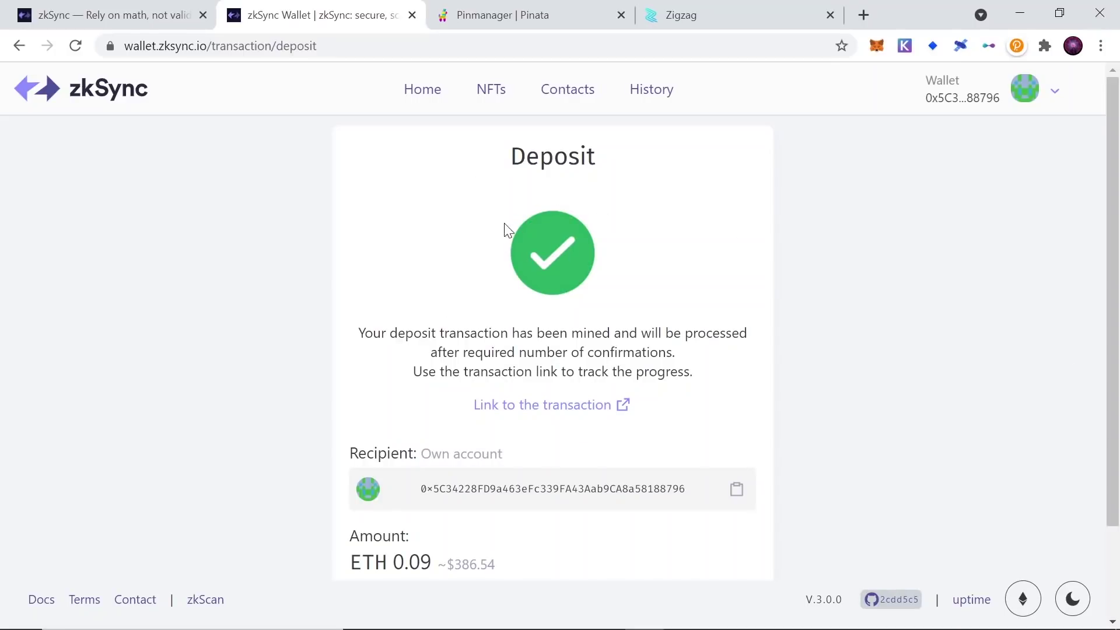
Zoom out to view the completed deposit confirmation, then return to the L2 balances
scroll(592, 247, down, 1)
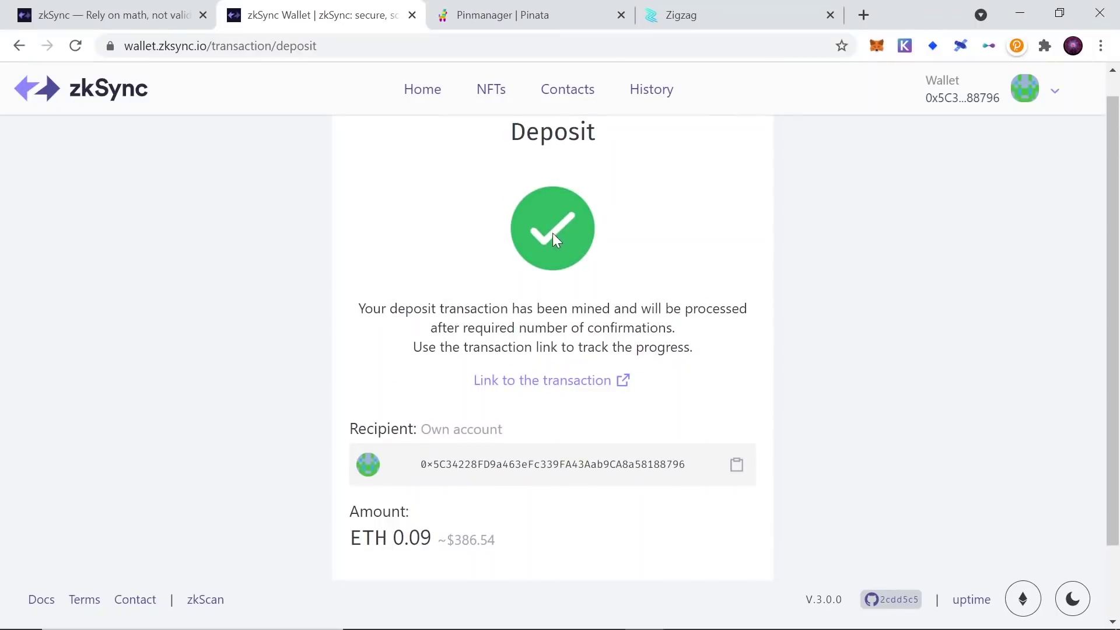
key(ctrl+minus)
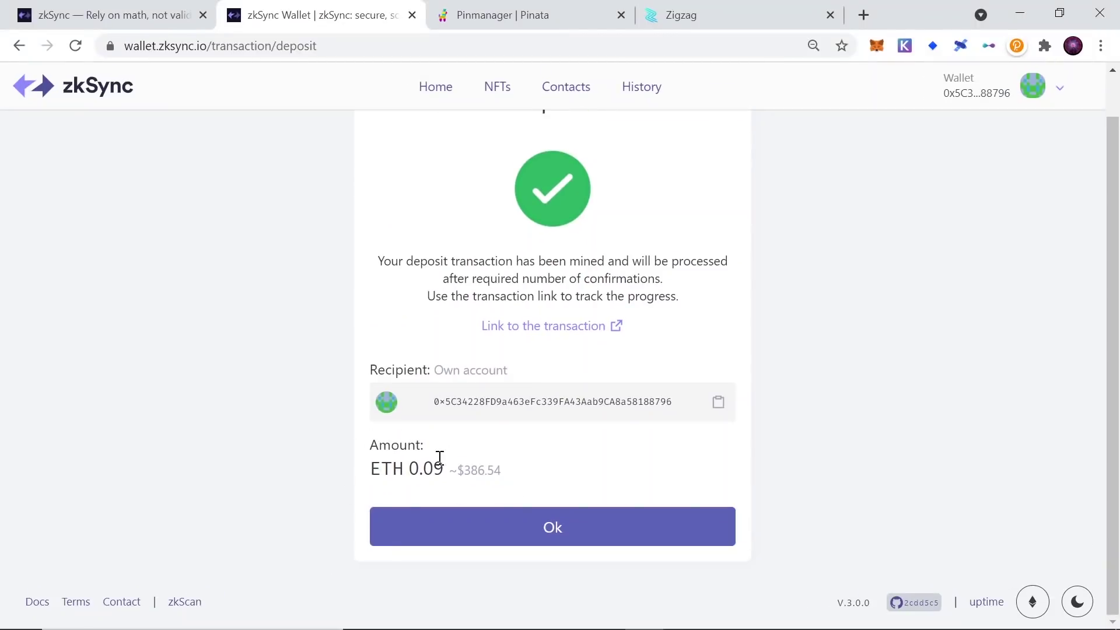
scroll(379, 474, up, 1)
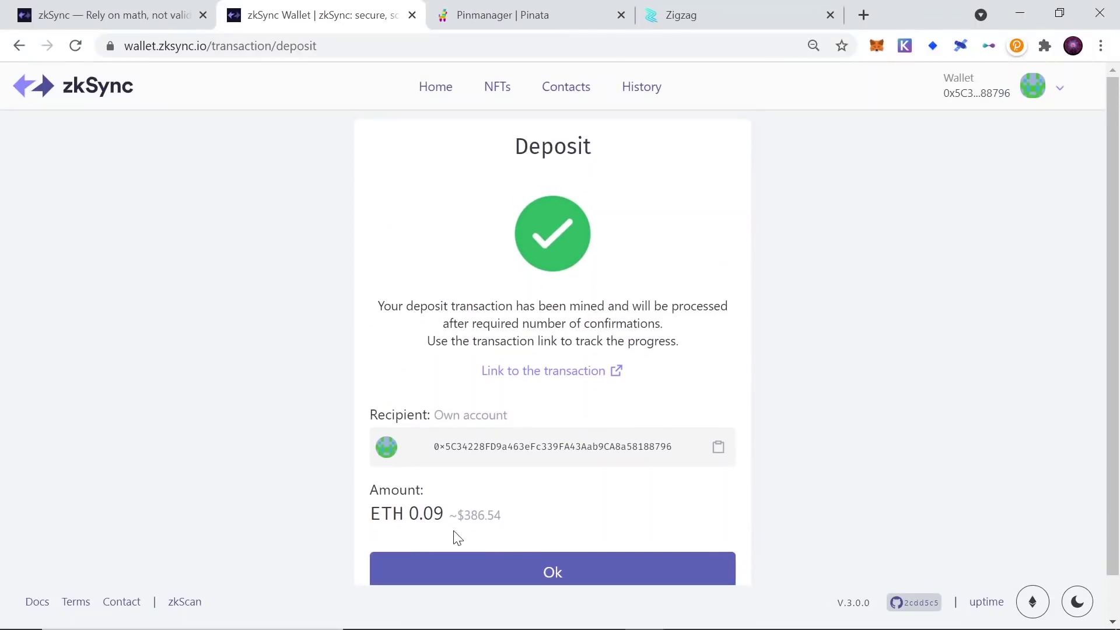
click(525, 569)
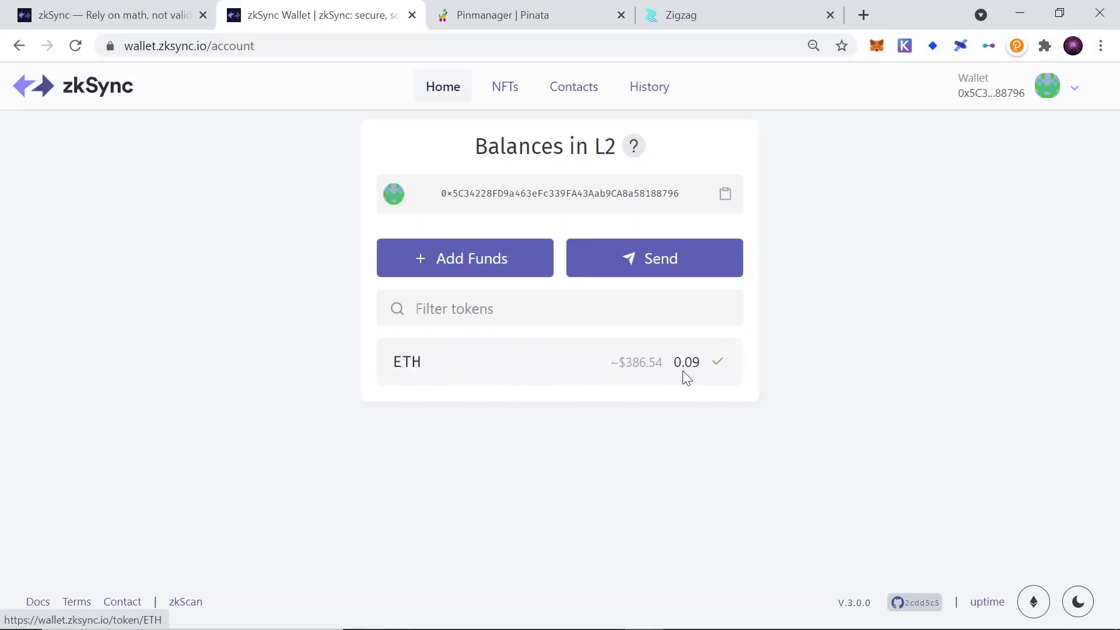
Check the ETH balance details, go back, and open the Send on zkSync transfer form
click(684, 380)
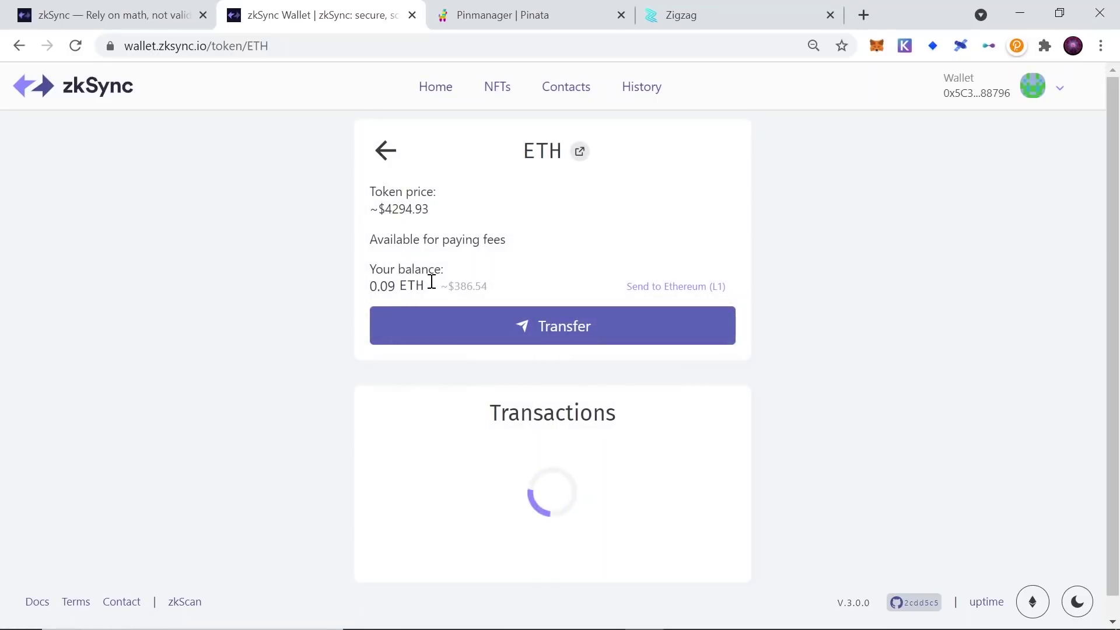
click(385, 161)
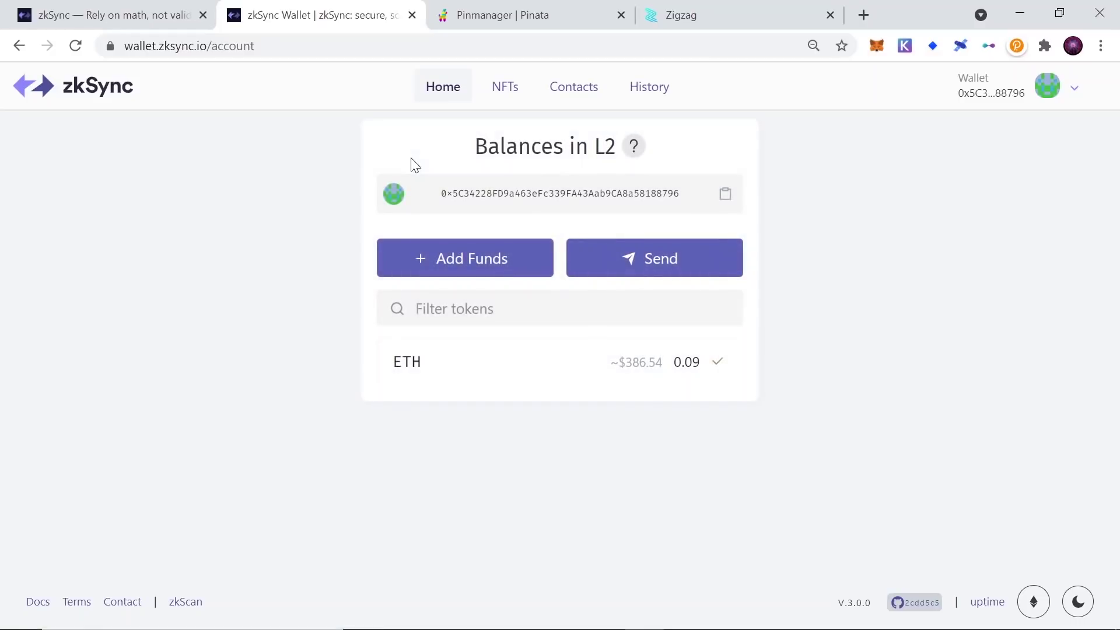
click(669, 265)
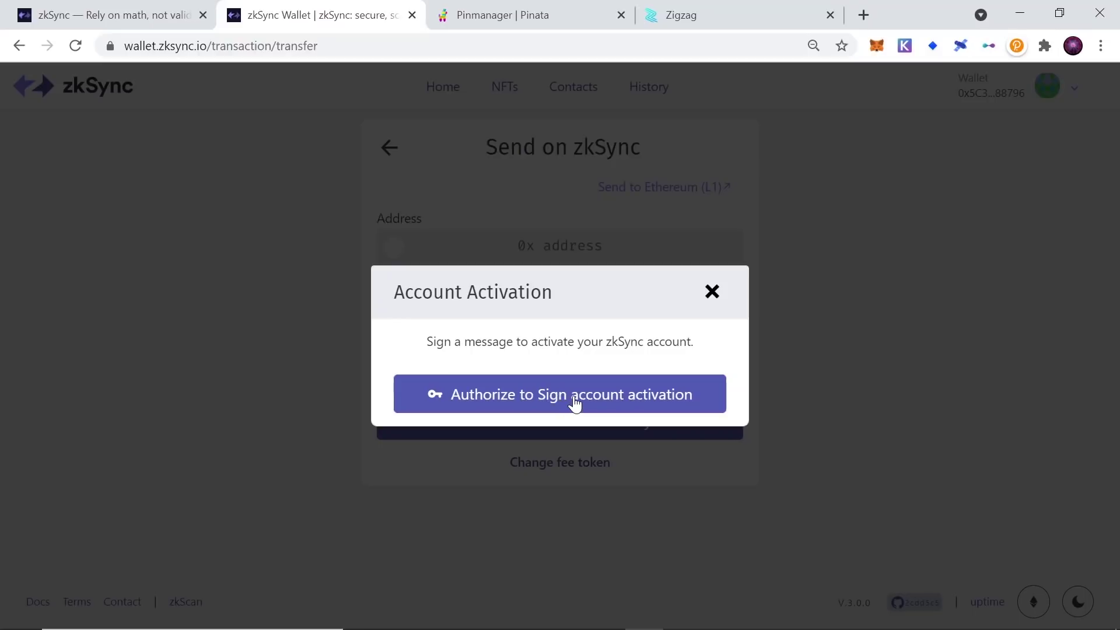
Authorize and sign the 'Access zkSync account' activation message in MetaMask
click(575, 403)
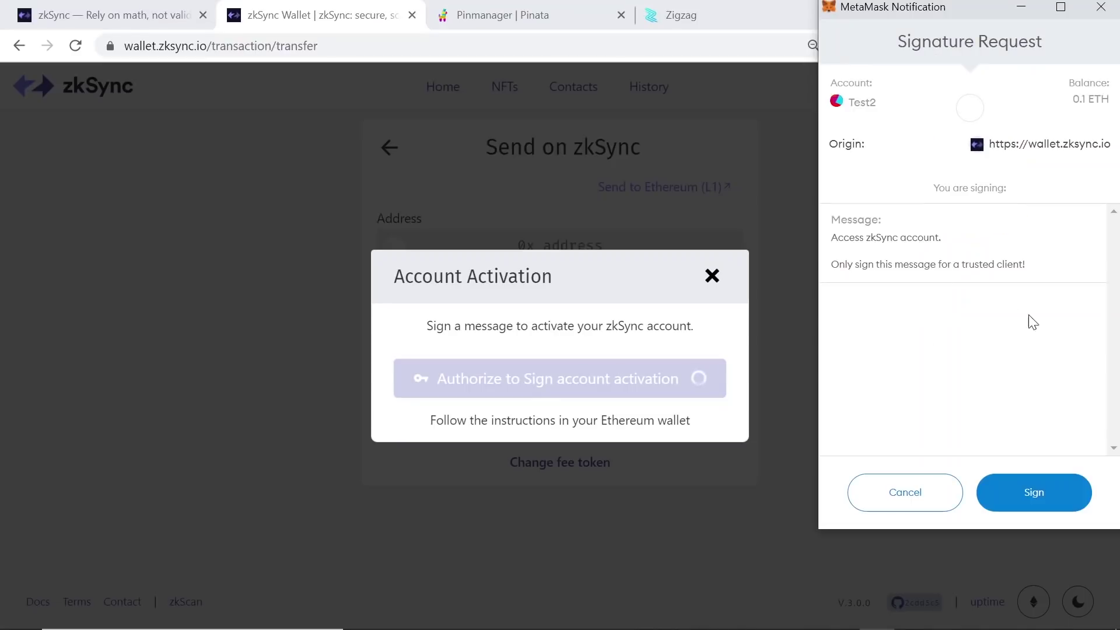
click(1051, 494)
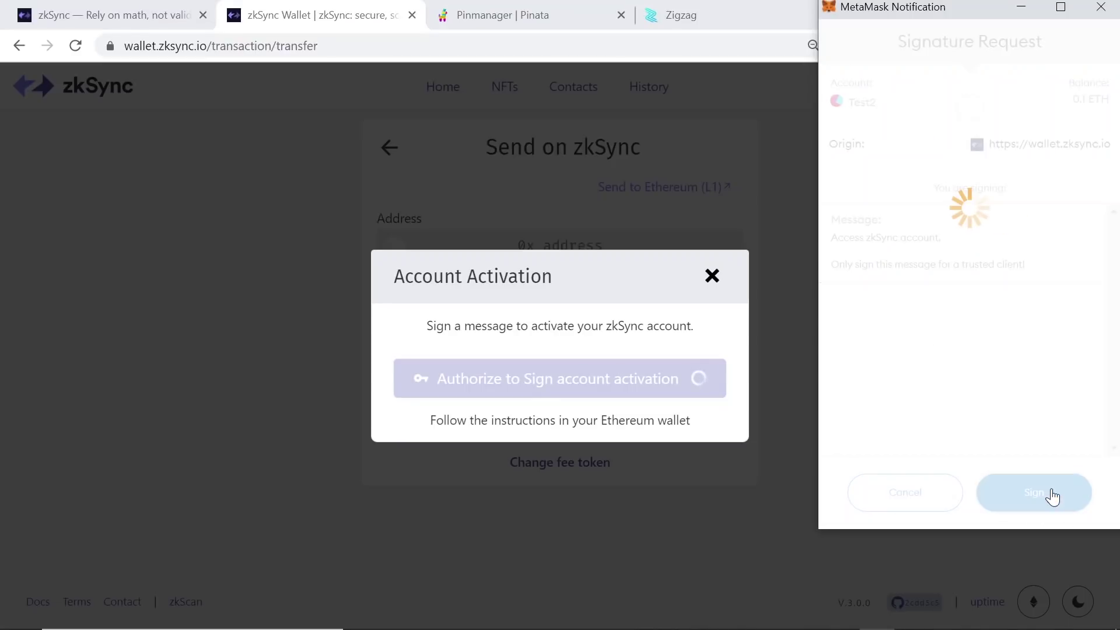
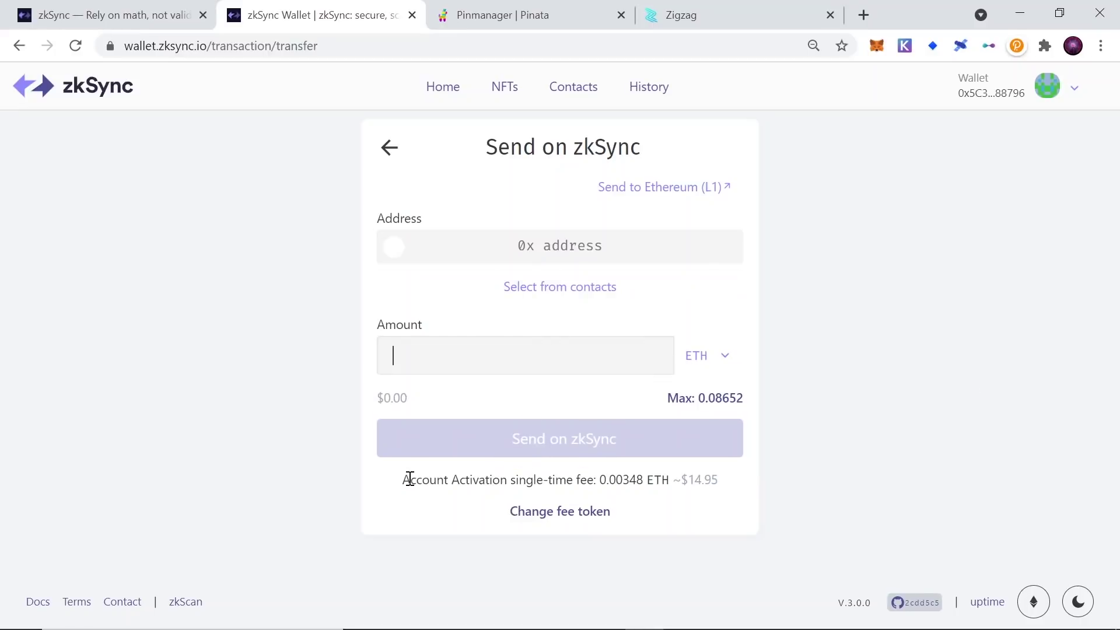
Send 0.001 ETH on zkSync to the pasted recipient wallet address
drag(401, 481, 598, 481)
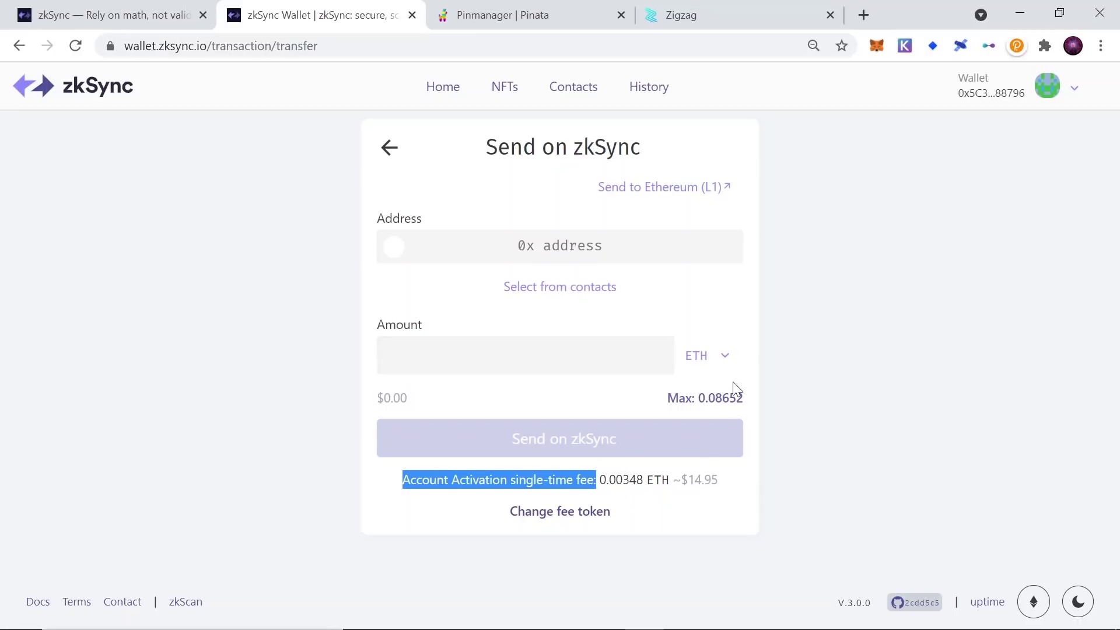
click(513, 237)
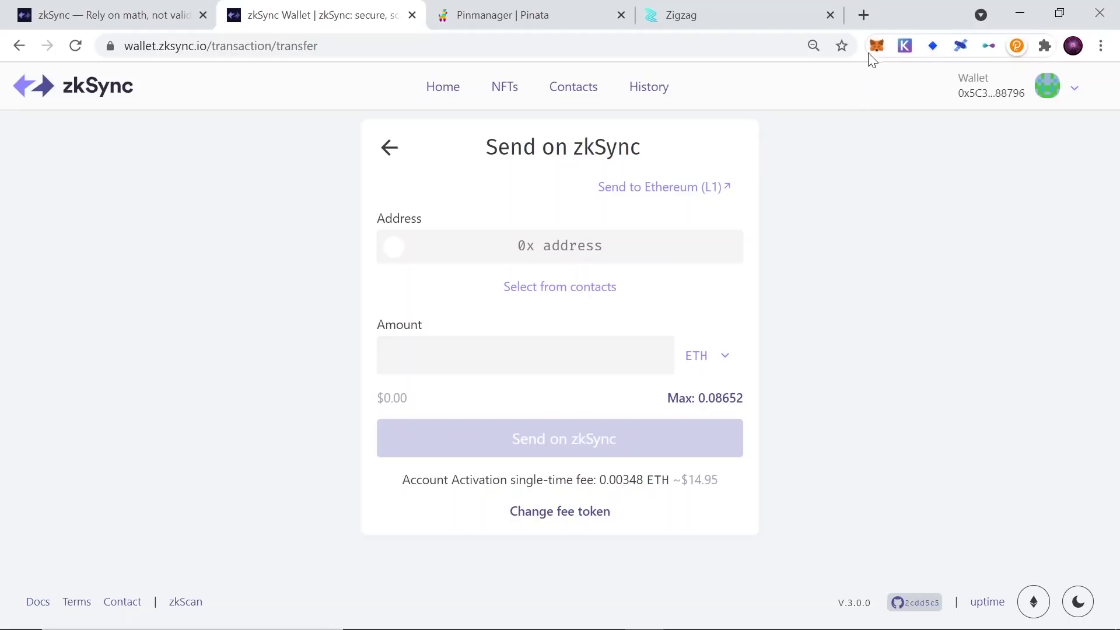
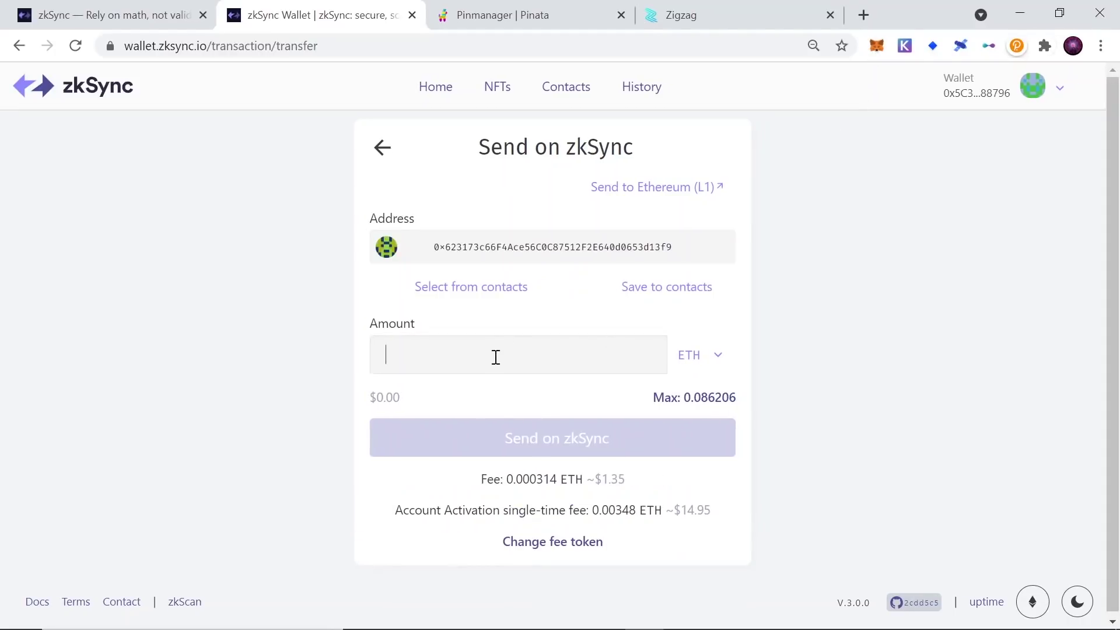
click(496, 357)
text(0)
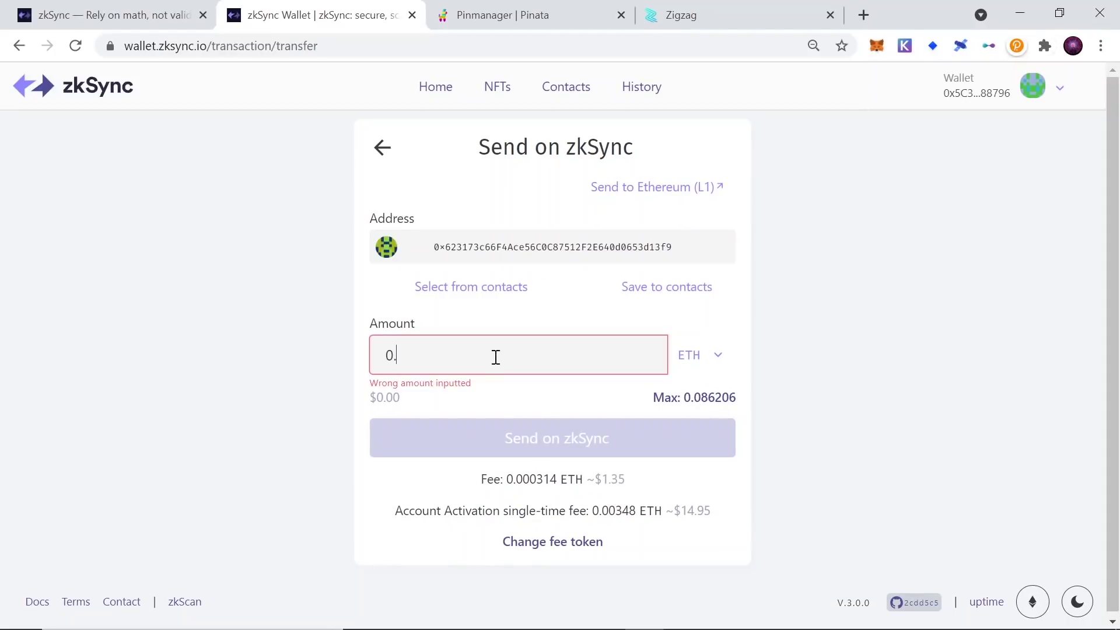
text(.001)
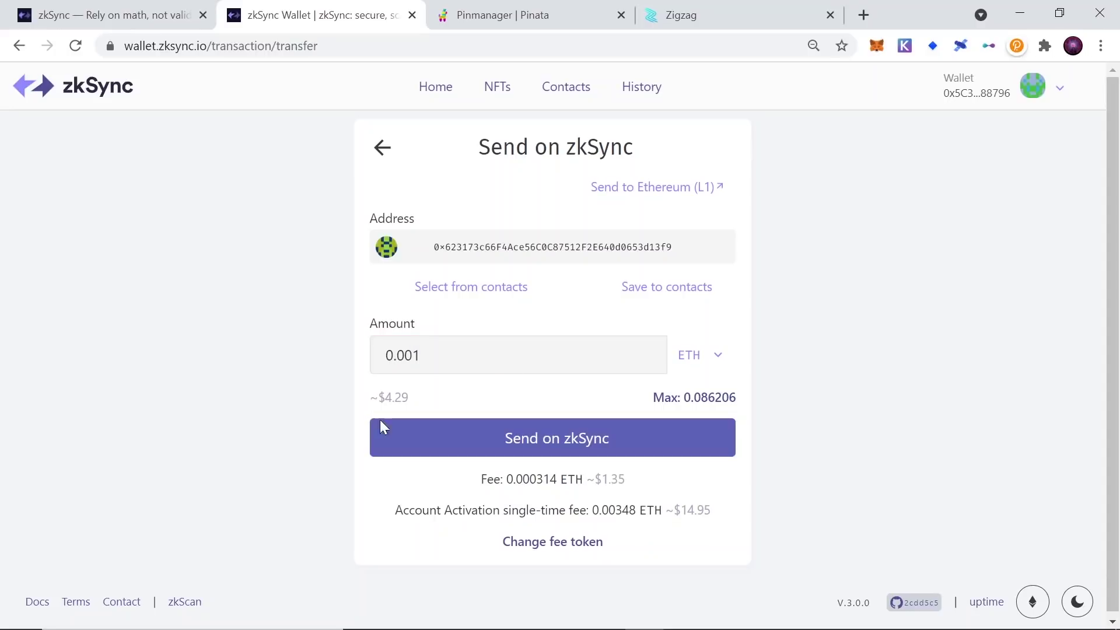
drag(479, 482, 621, 474)
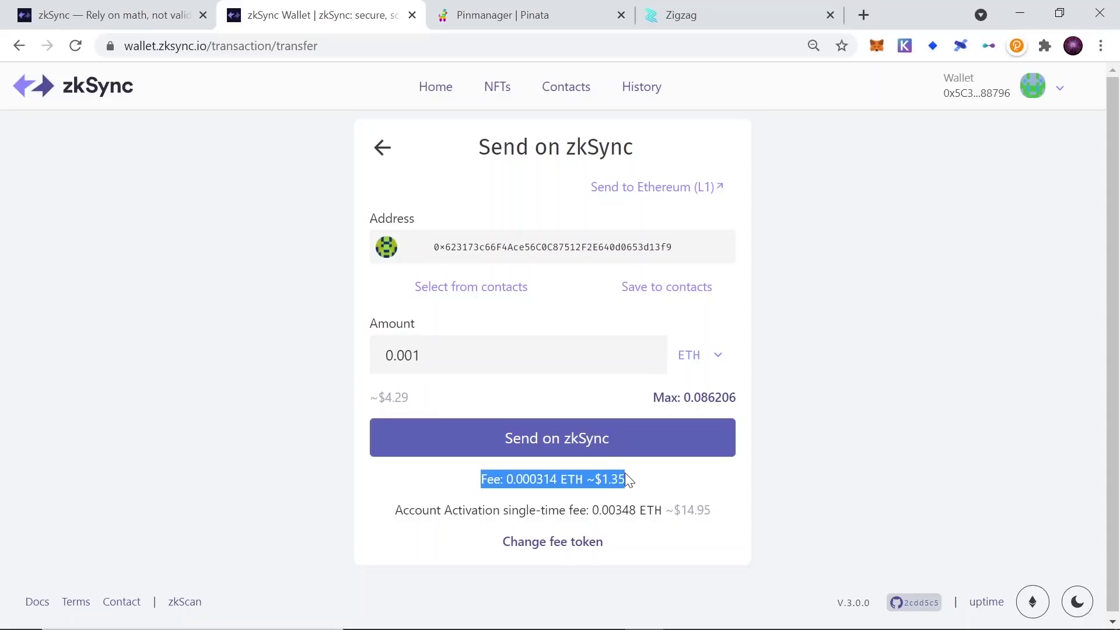
click(647, 486)
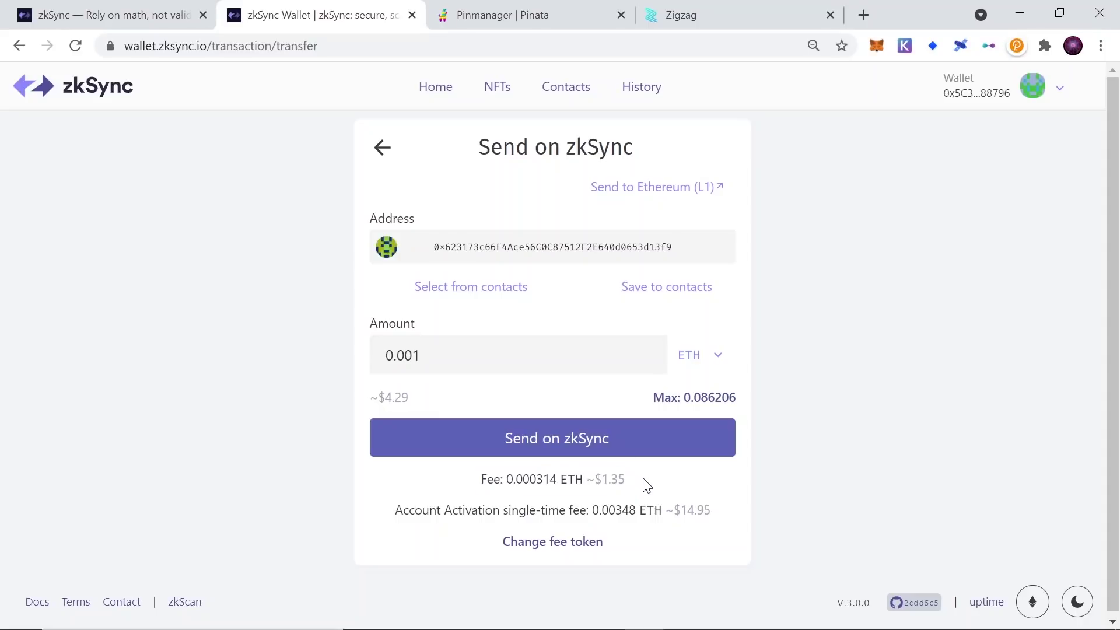
click(563, 447)
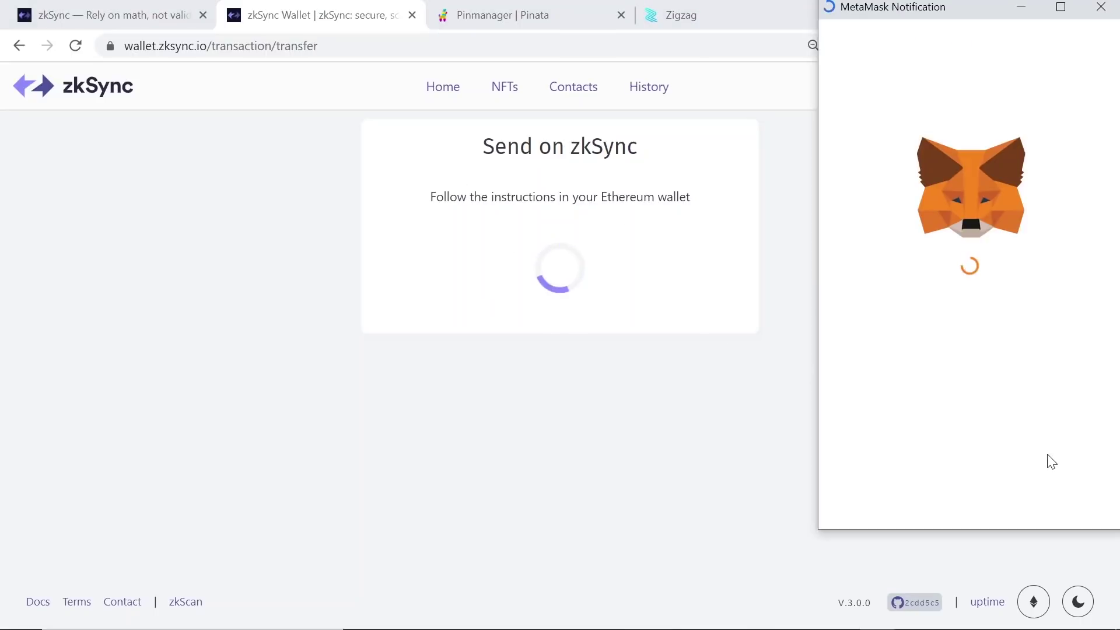
Sign the transfer in MetaMask and close the confirmation, leaving 0.085206 ETH on zkSync
click(1069, 503)
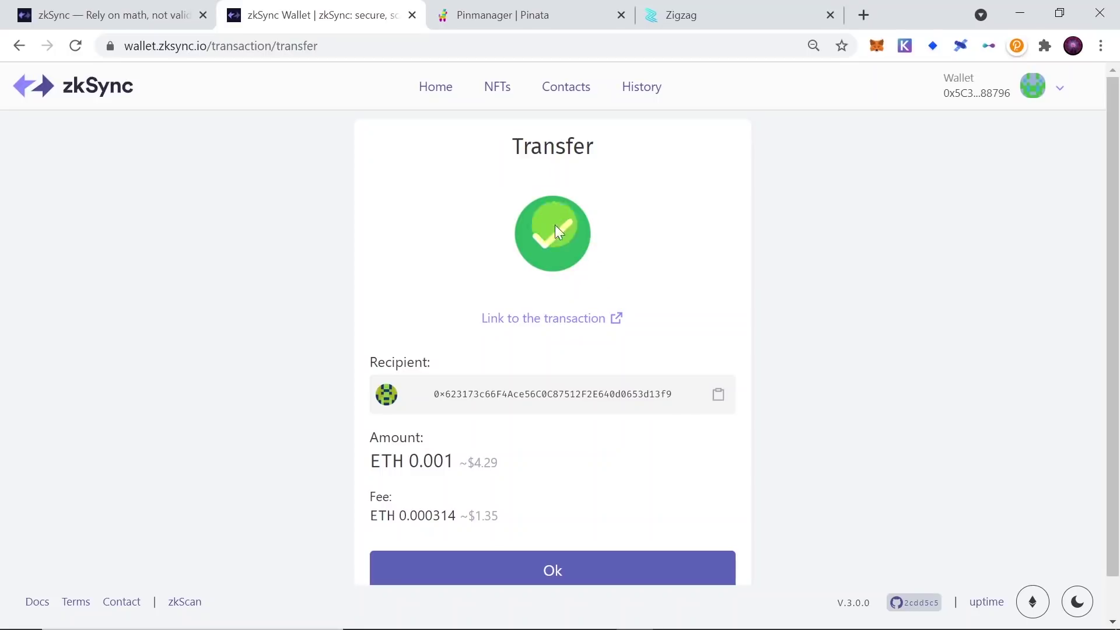
scroll(542, 435, down, 1)
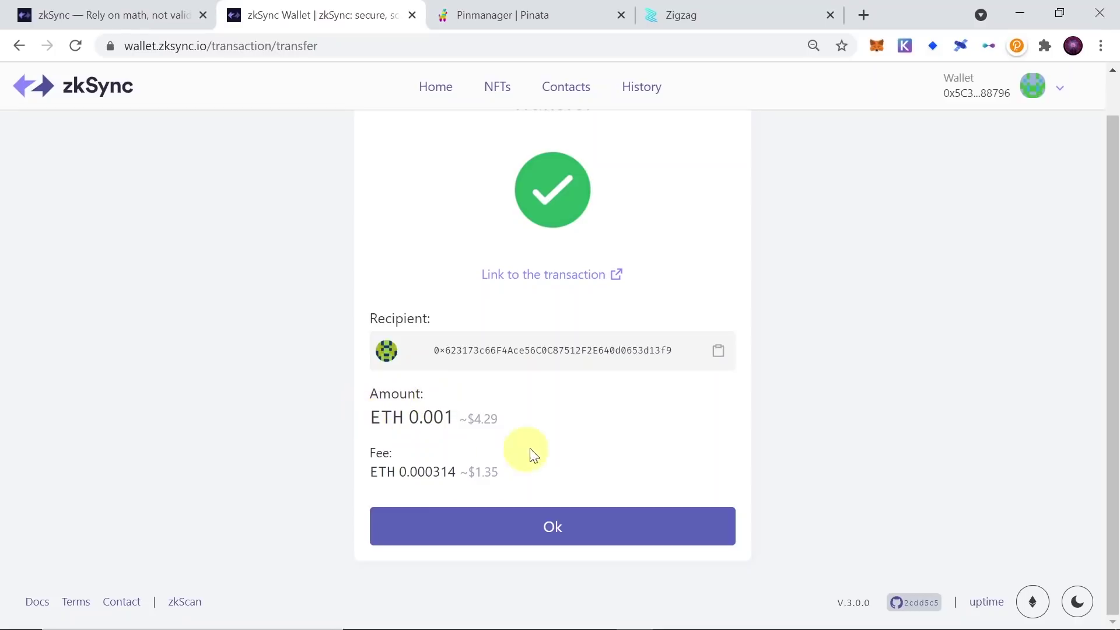
click(565, 526)
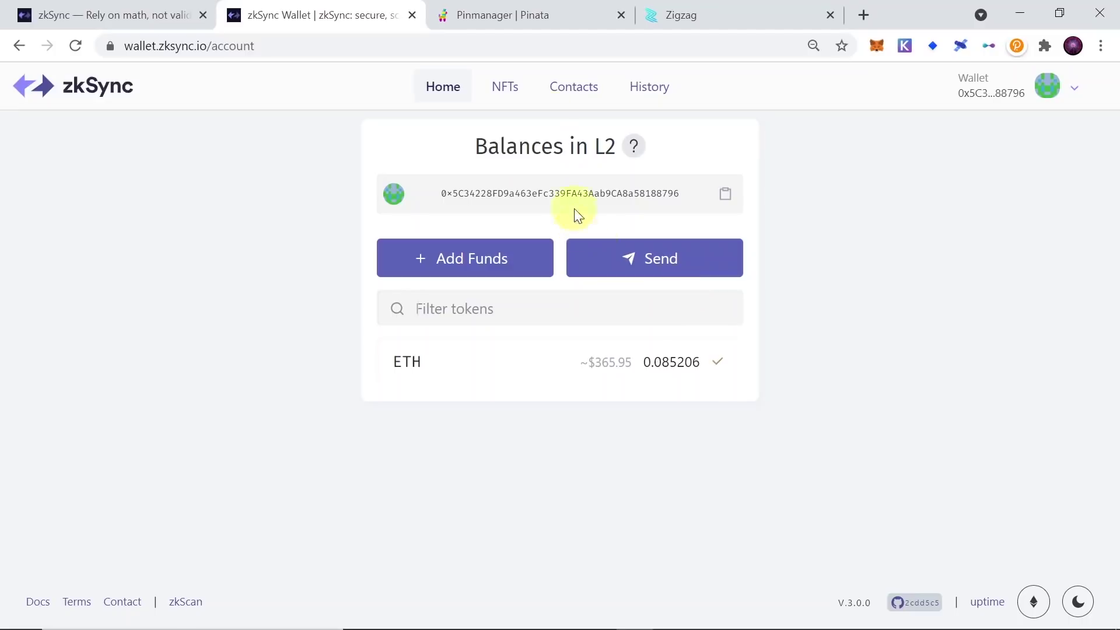
Start a new NFT mint from the NFTs page, then bring up Pinata's pin manager for the CID
click(507, 88)
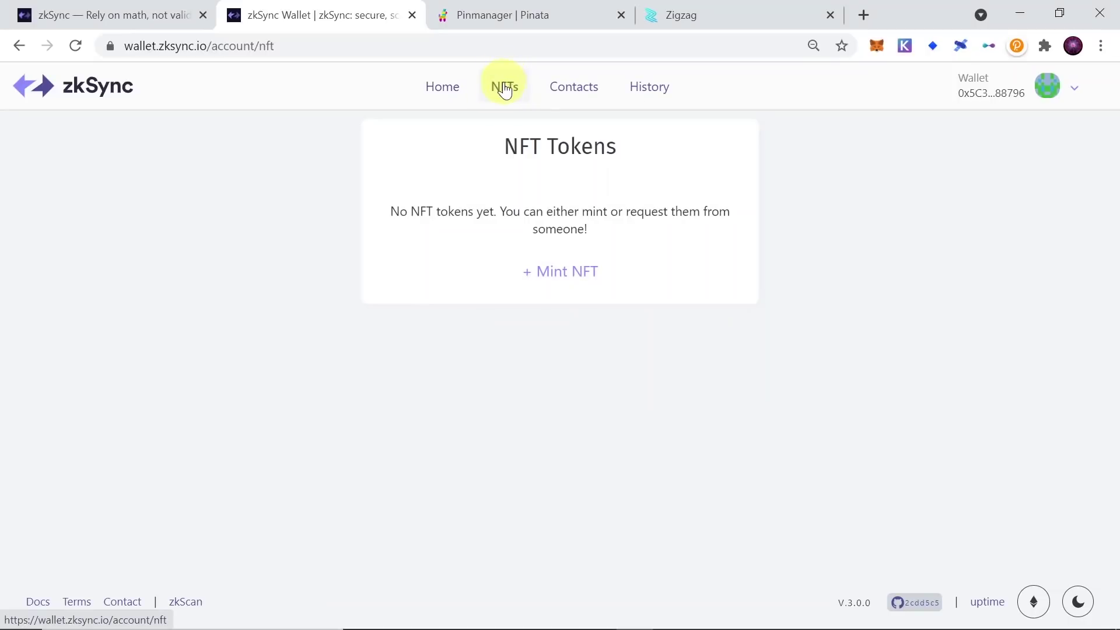
click(570, 283)
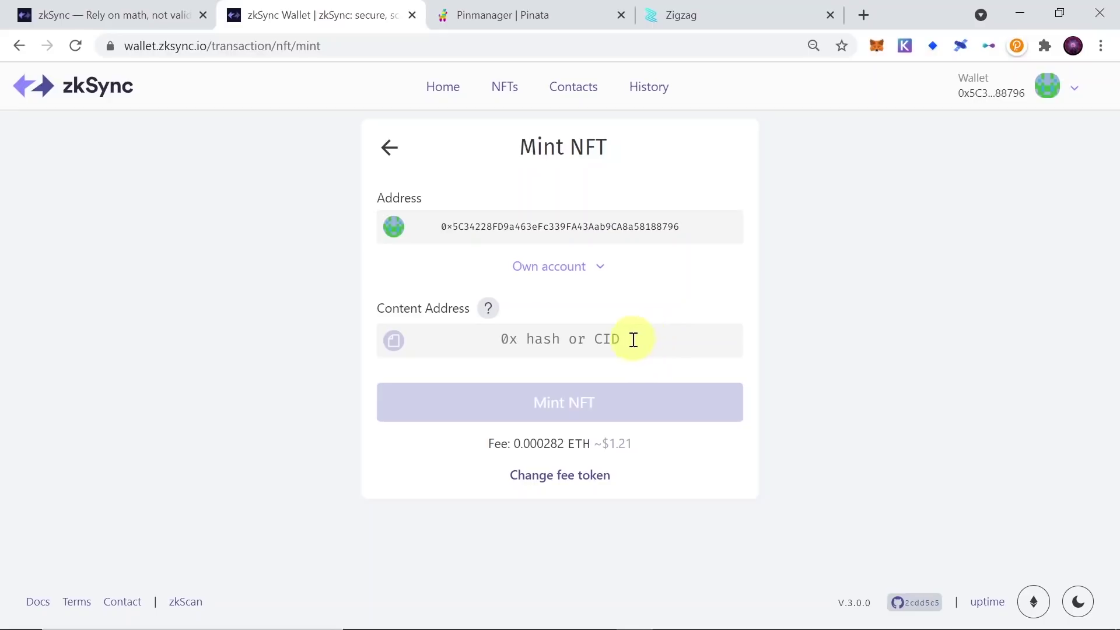
click(591, 336)
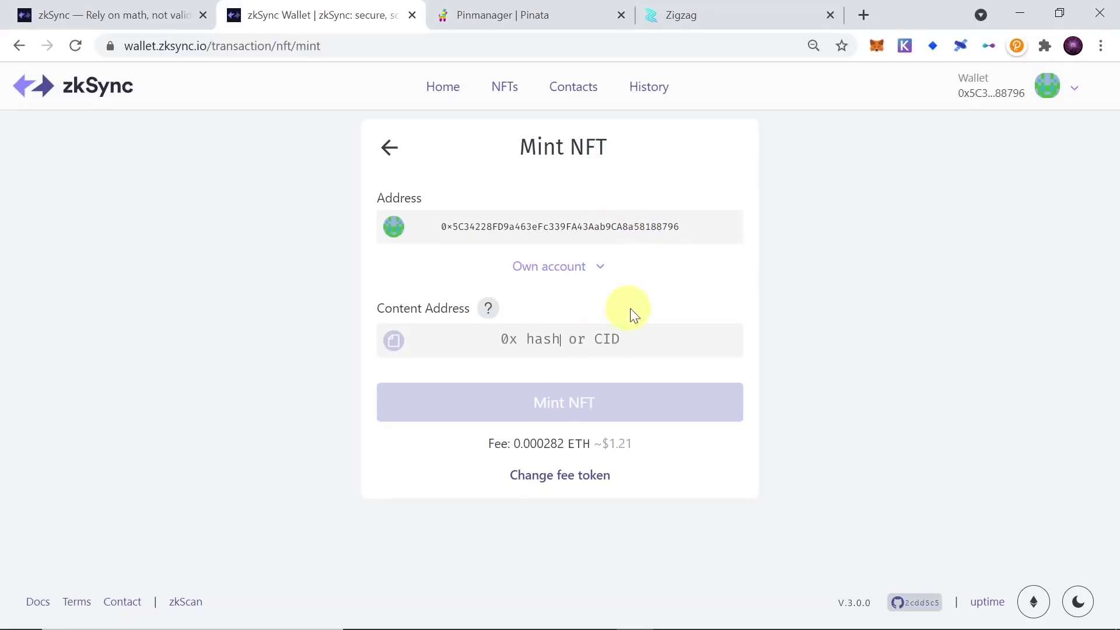
click(519, 16)
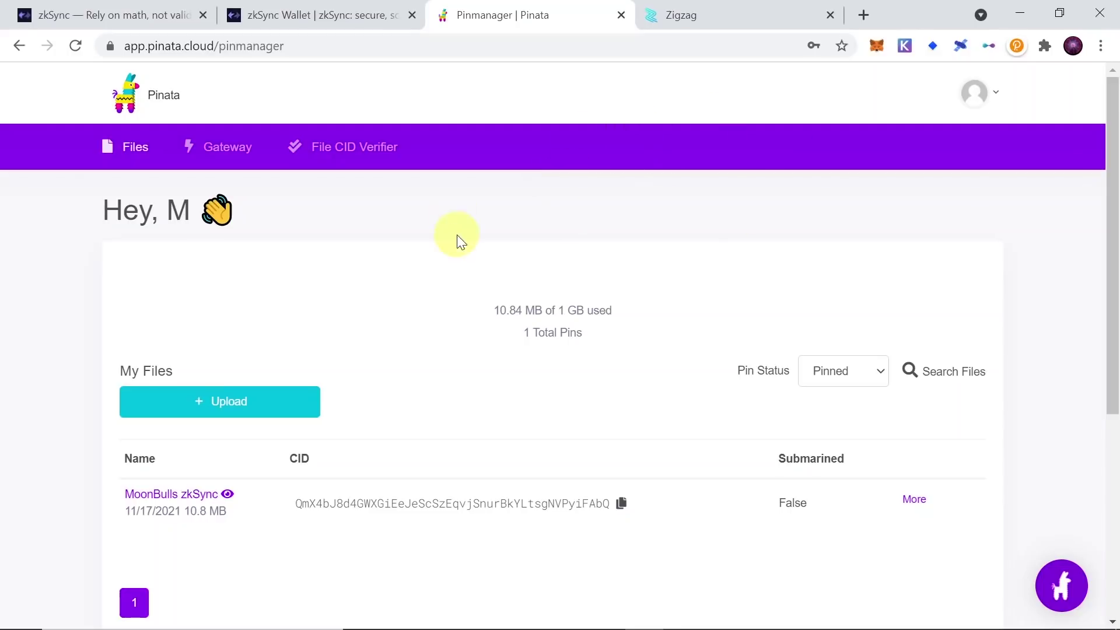
Choose the moonbulls folder (6 files) for a Pinata folder upload
click(228, 410)
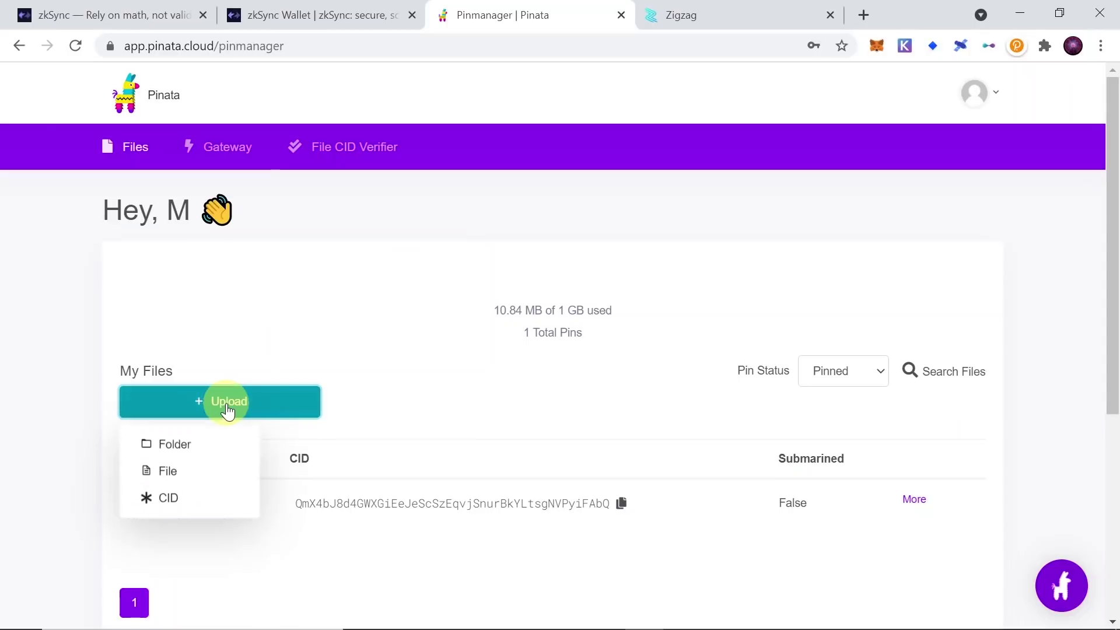
click(195, 444)
click(560, 441)
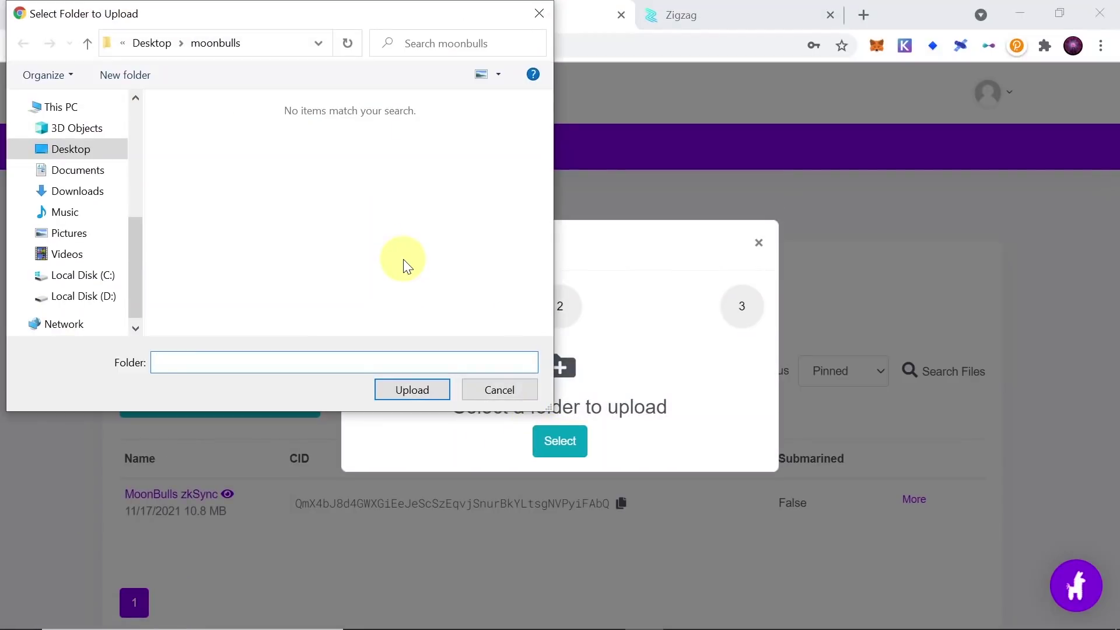
key(alt+Up)
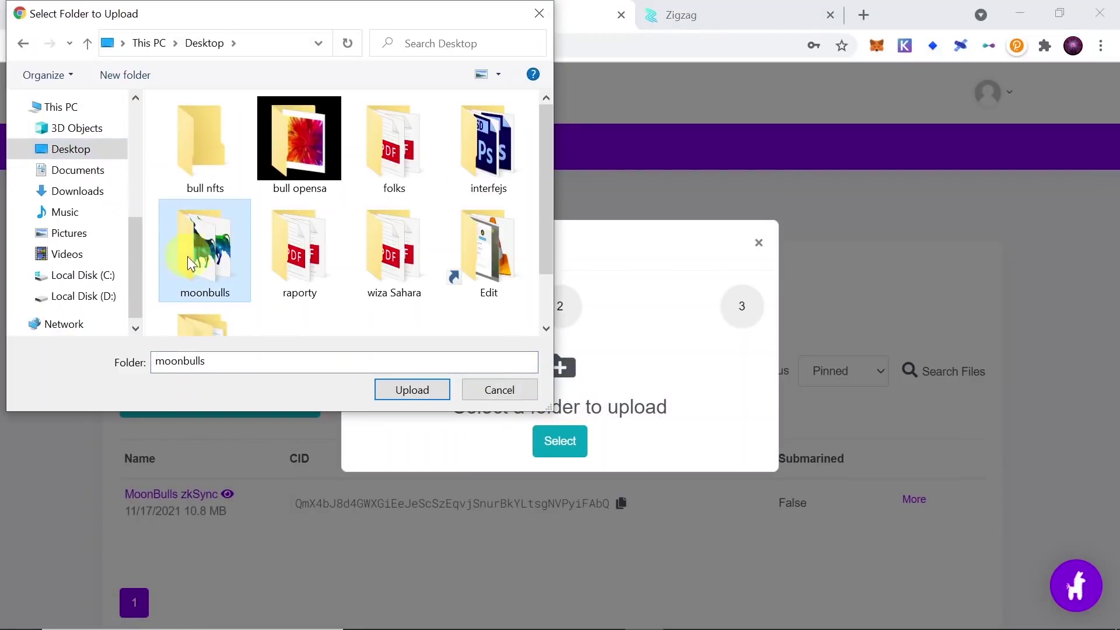
click(413, 390)
key(Return)
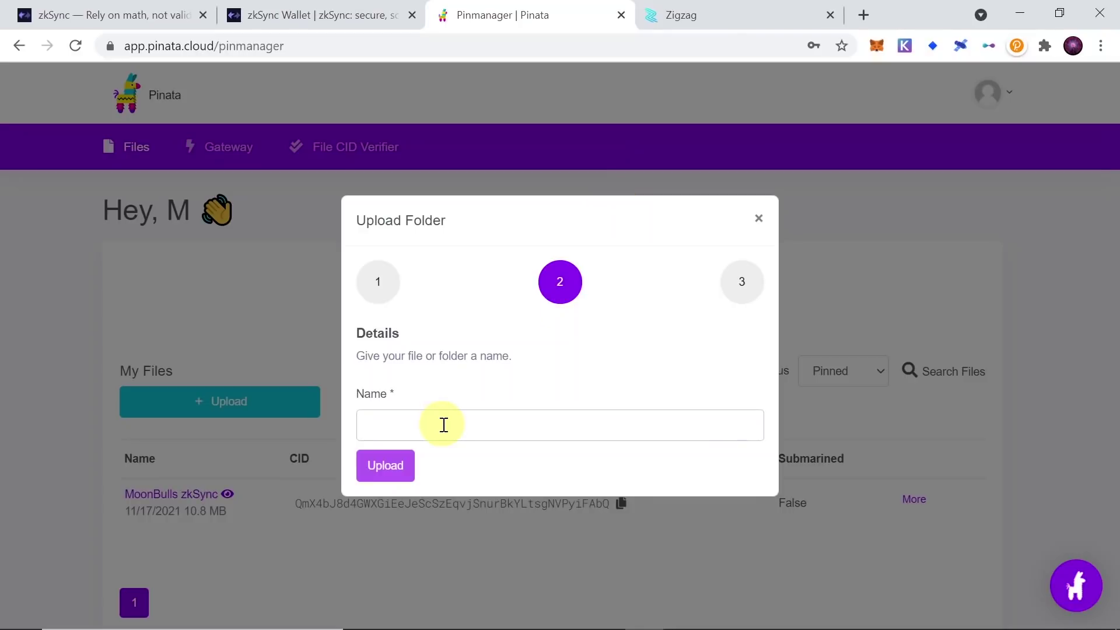
Name the pin moonbulls_test and start the upload
text(test)
drag(444, 424, 353, 421)
text(moonv)
key(BackSpace)
text(bulls_test)
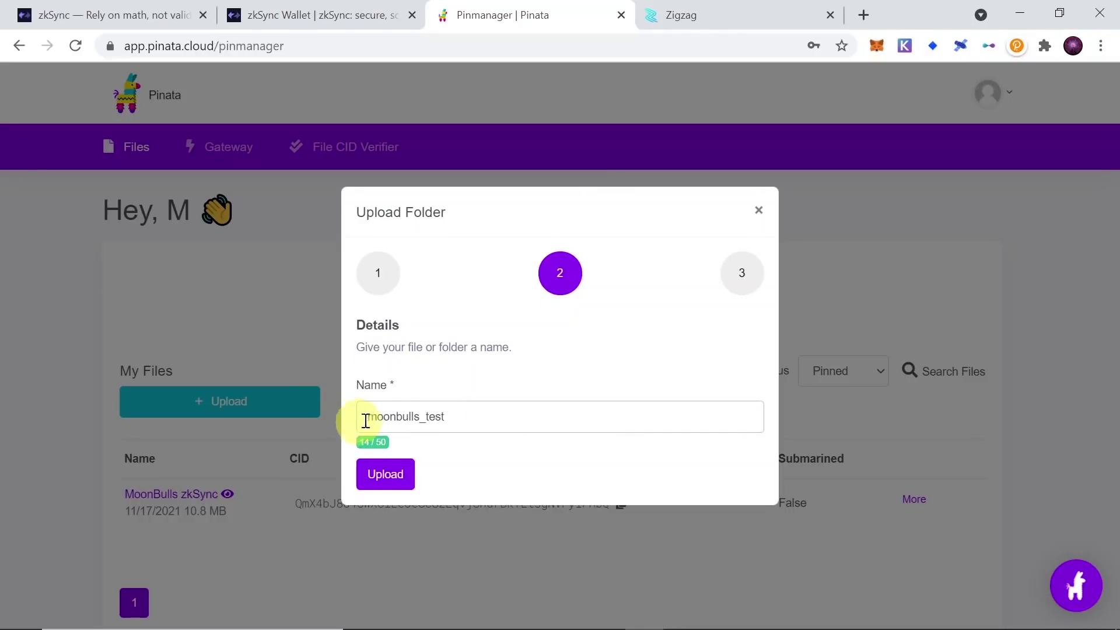
click(409, 470)
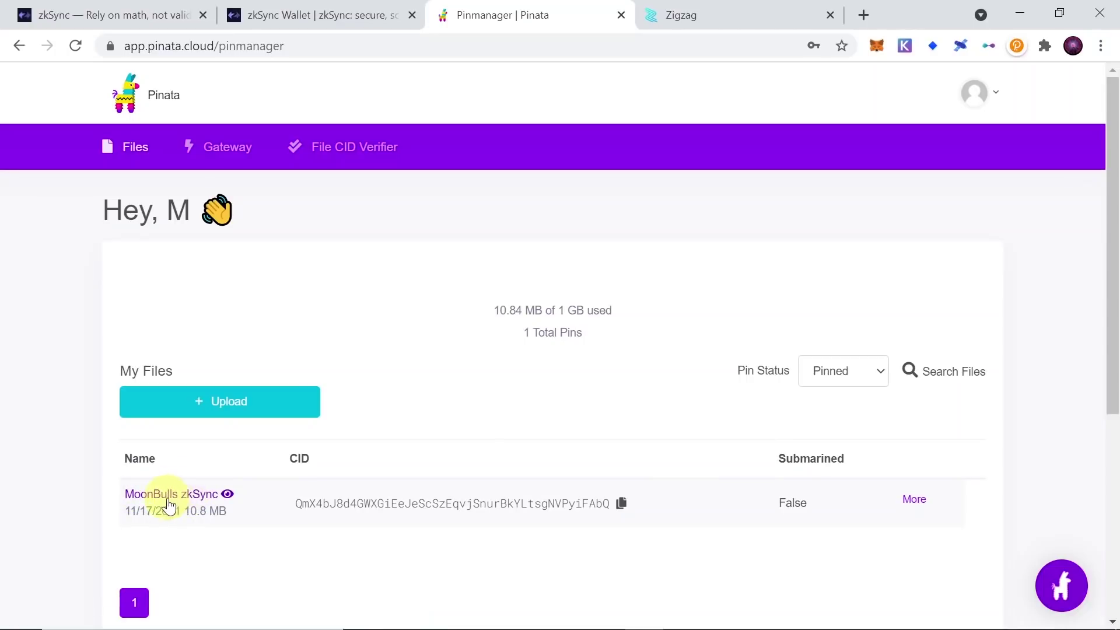
Open Space Clouds Bull.png from MoonBulls zkSync on the gateway and copy its IPFS CID
click(175, 500)
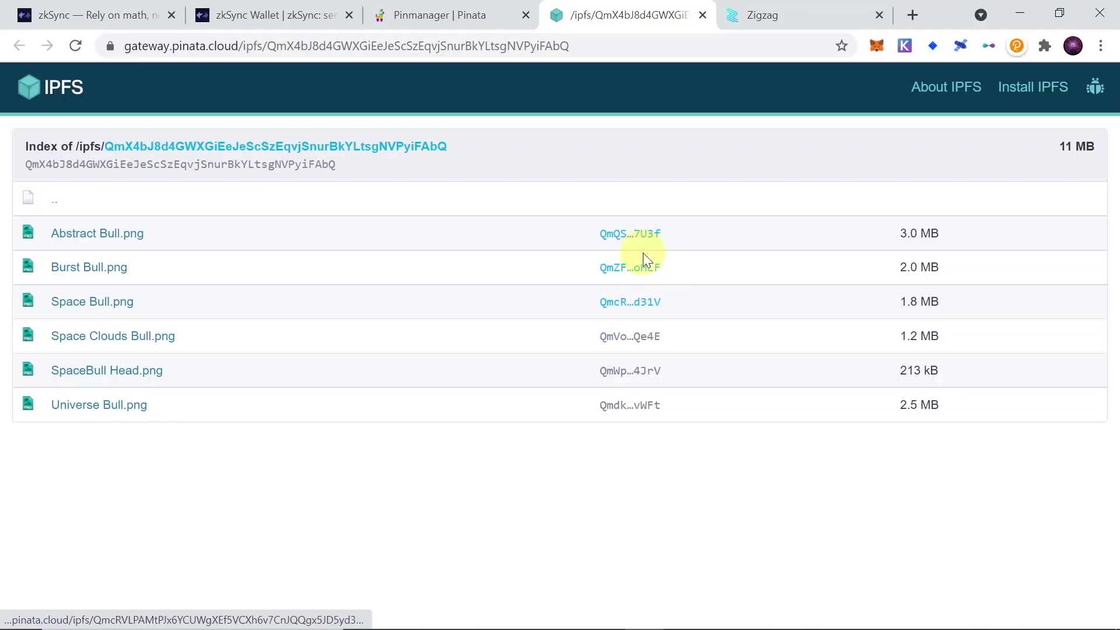
click(629, 342)
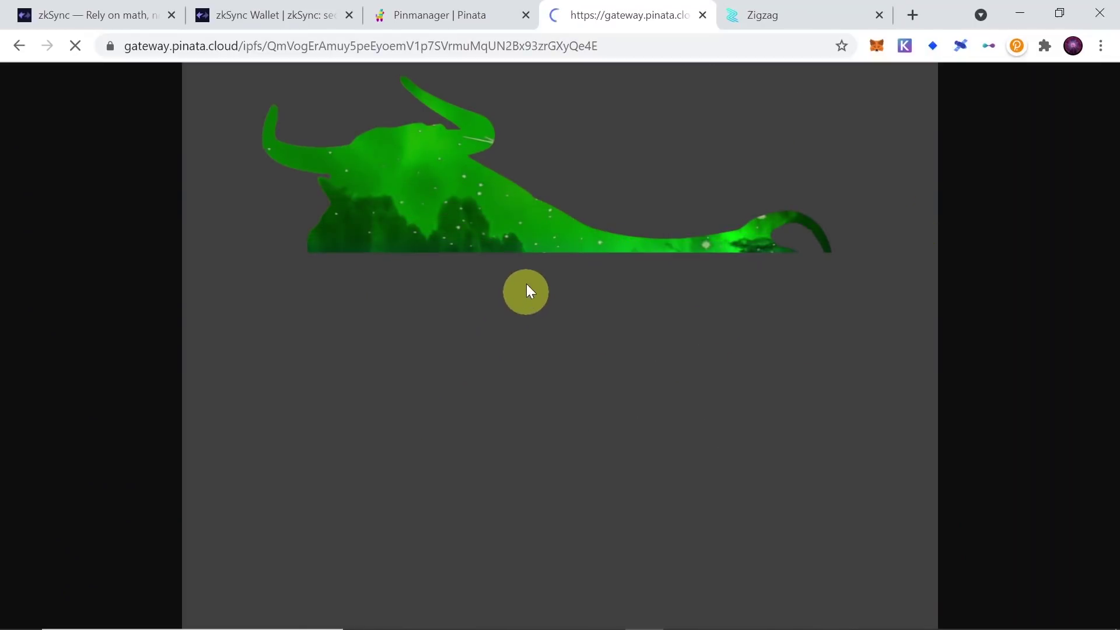
click(442, 47)
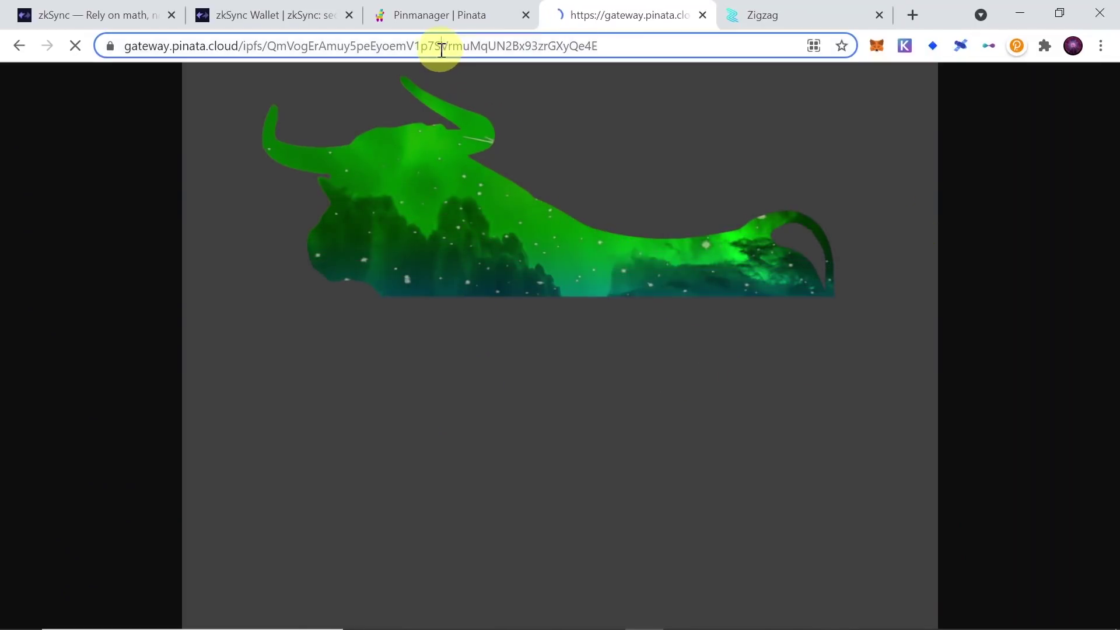
double_click(441, 48)
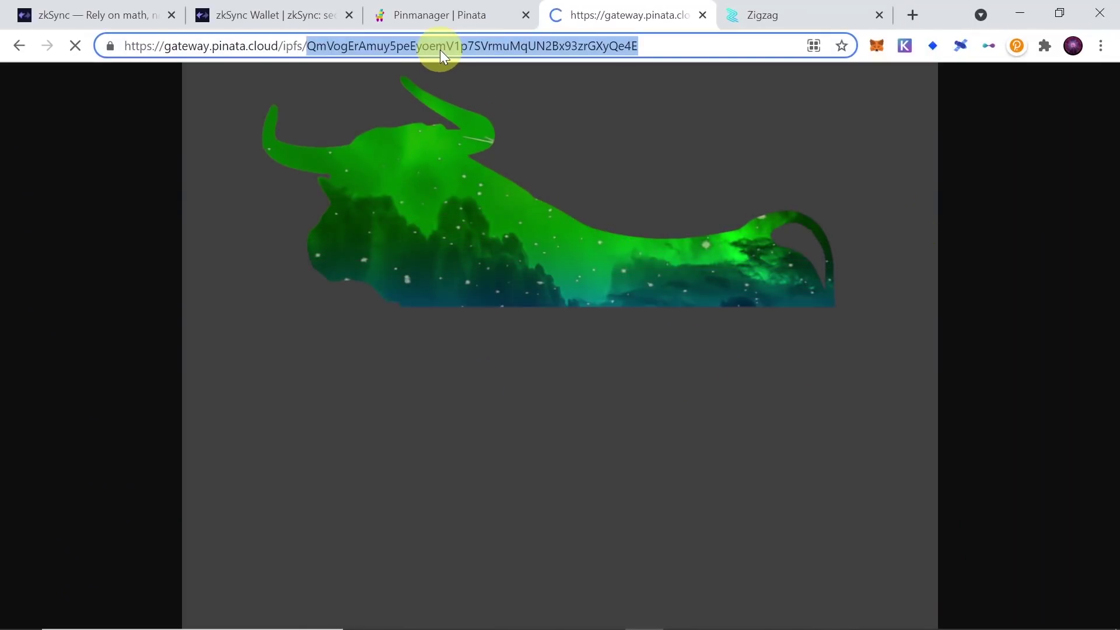
click(289, 45)
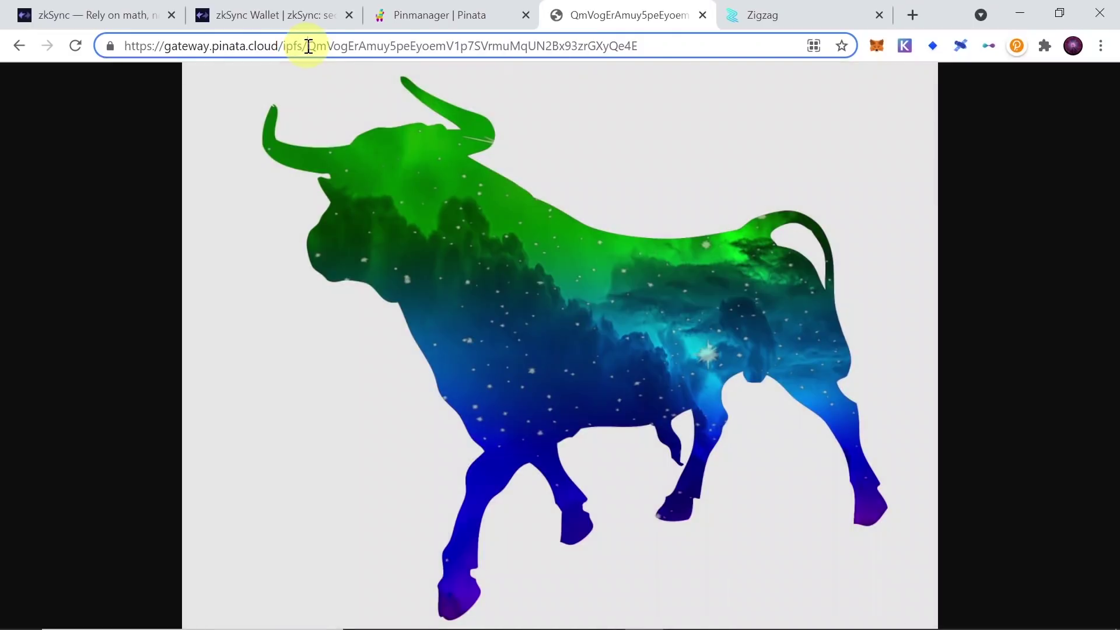
drag(305, 47, 655, 48)
key(ctrl+c)
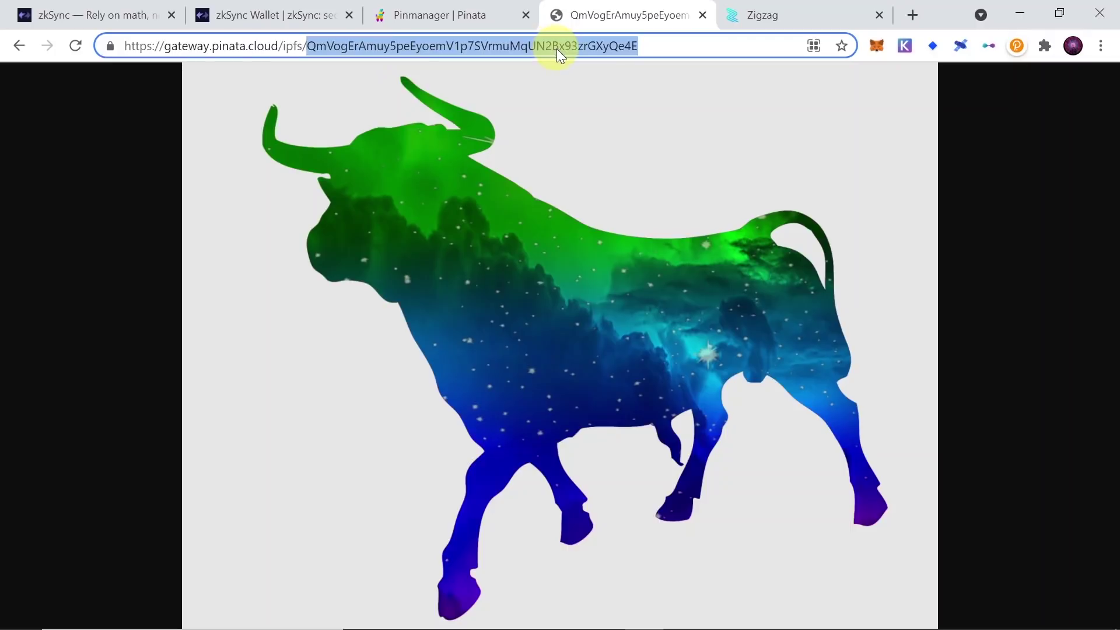
click(258, 13)
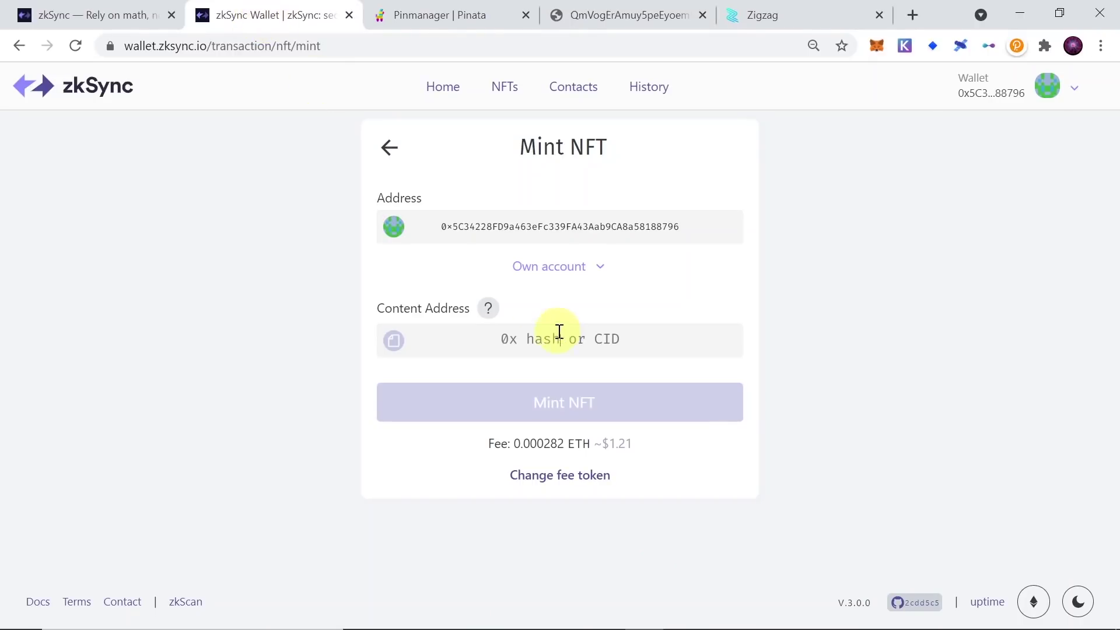
Paste the Space Clouds Bull CID as the content address, mint the NFT and sign it
key(ctrl+v)
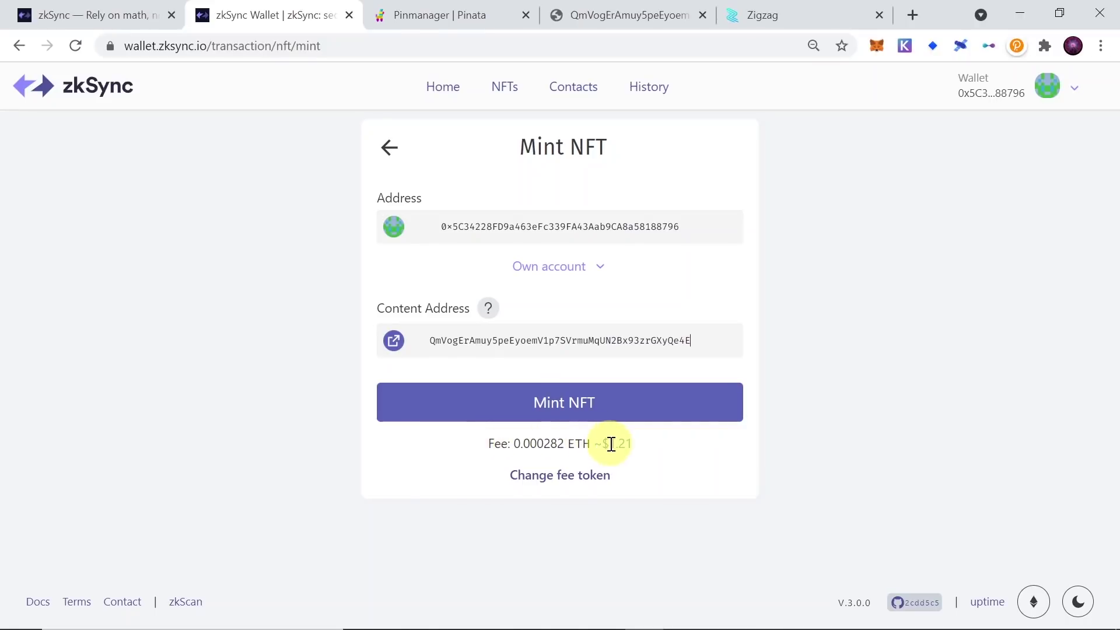
click(569, 404)
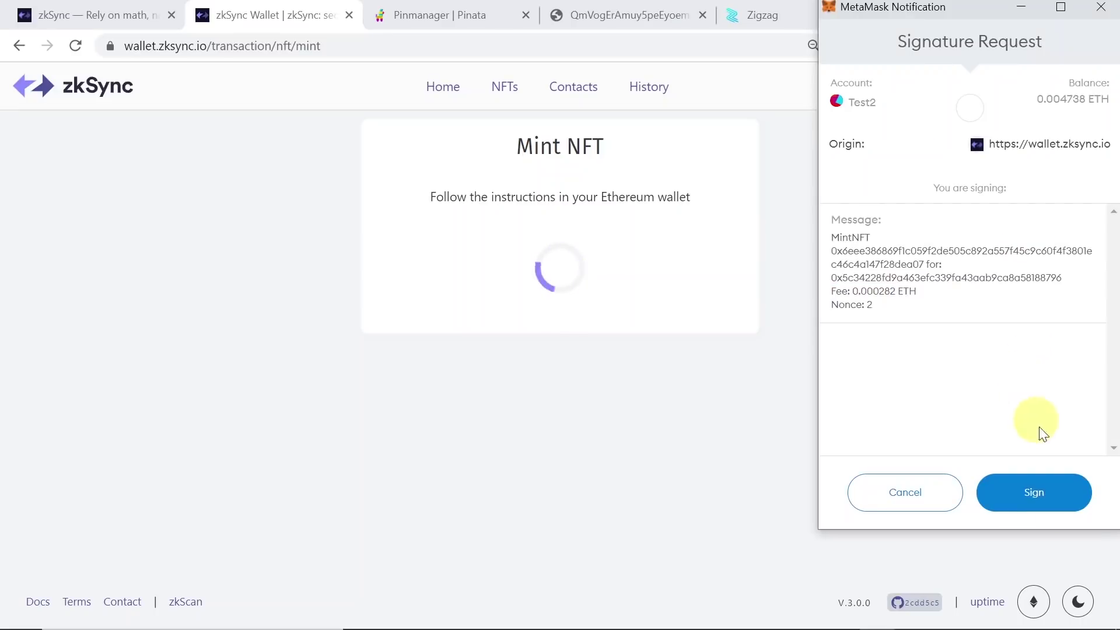
click(1034, 500)
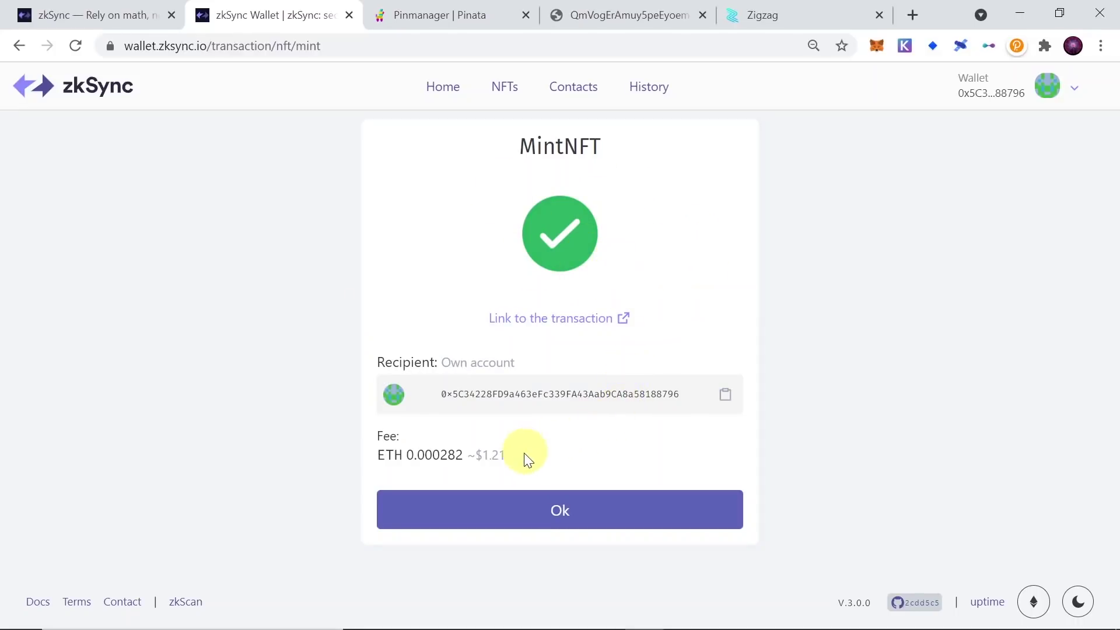
Confirm the mint success so the NFT Tokens list shows NFT-168897
click(603, 521)
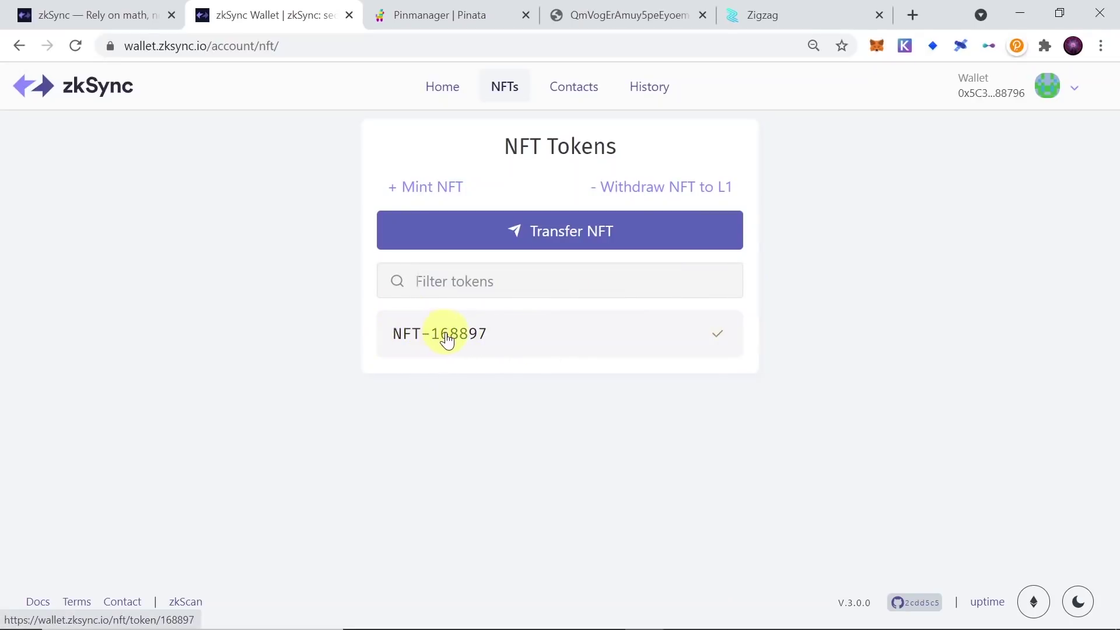
click(507, 344)
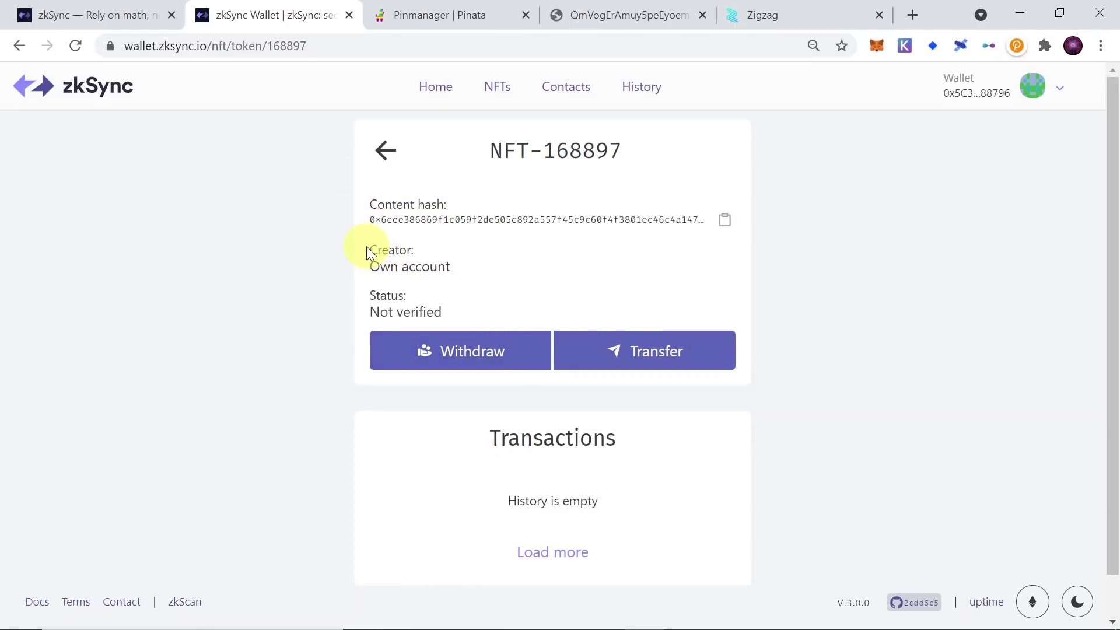
drag(371, 250, 456, 264)
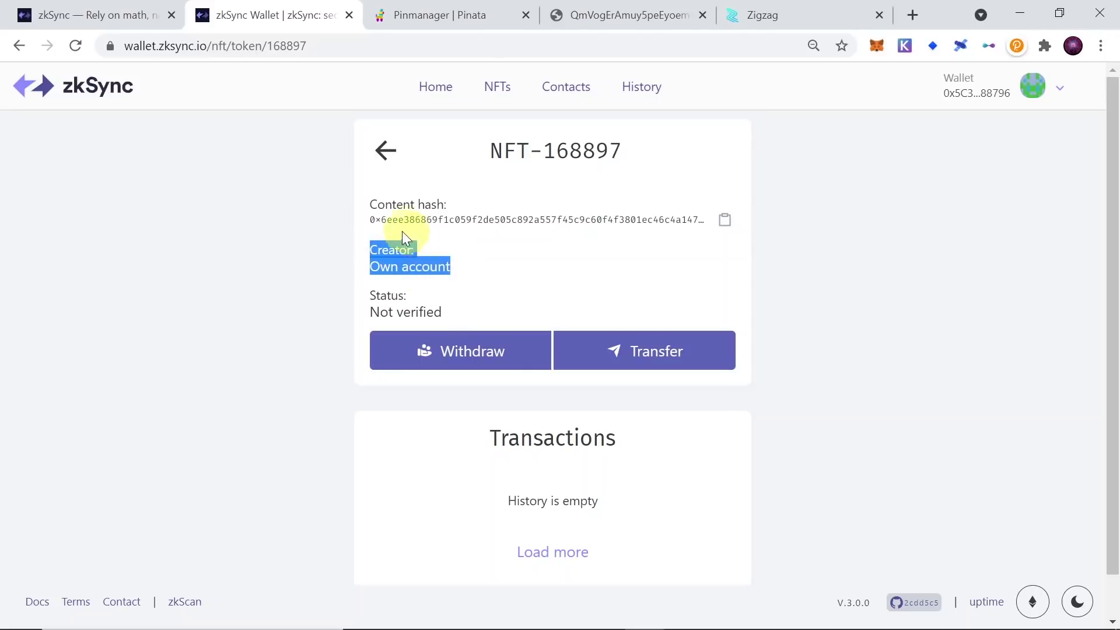
click(413, 276)
drag(370, 295, 457, 307)
click(430, 310)
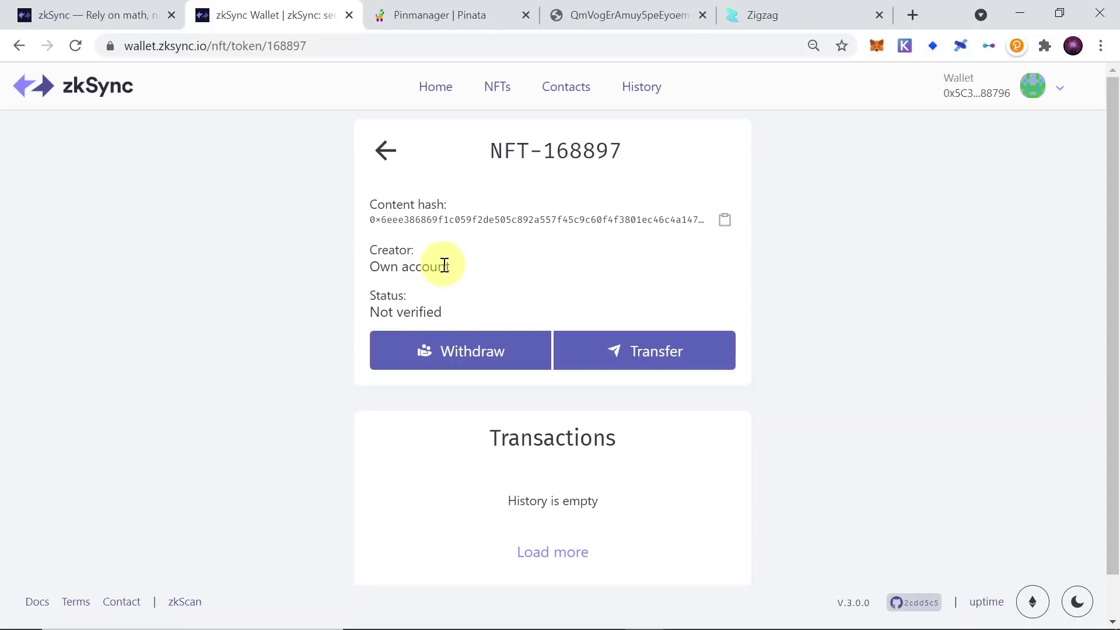
click(387, 153)
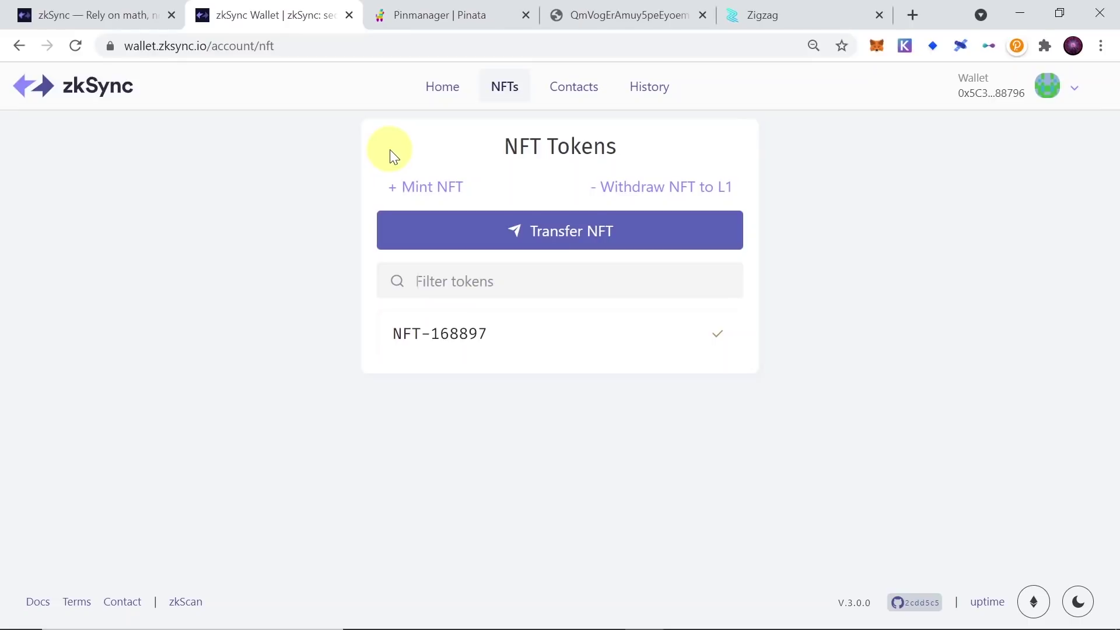
Switch to ZigZag's trade page showing the ETH/USDT market at 4202.44
click(810, 14)
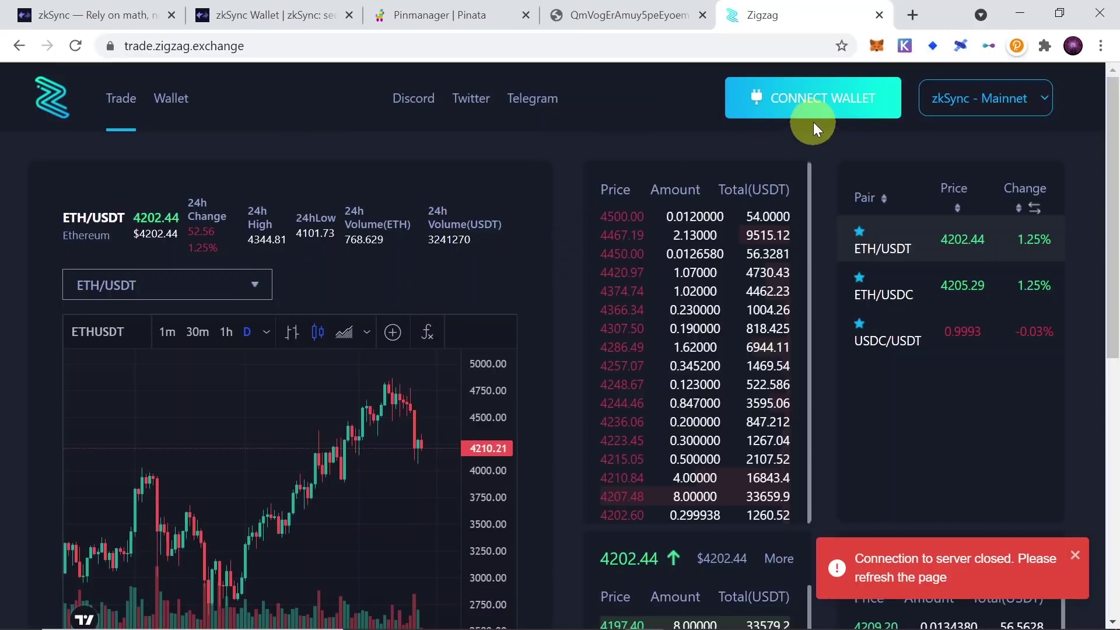
Connect the MetaMask account to ZigZag and sign the zkSync account access request
click(813, 103)
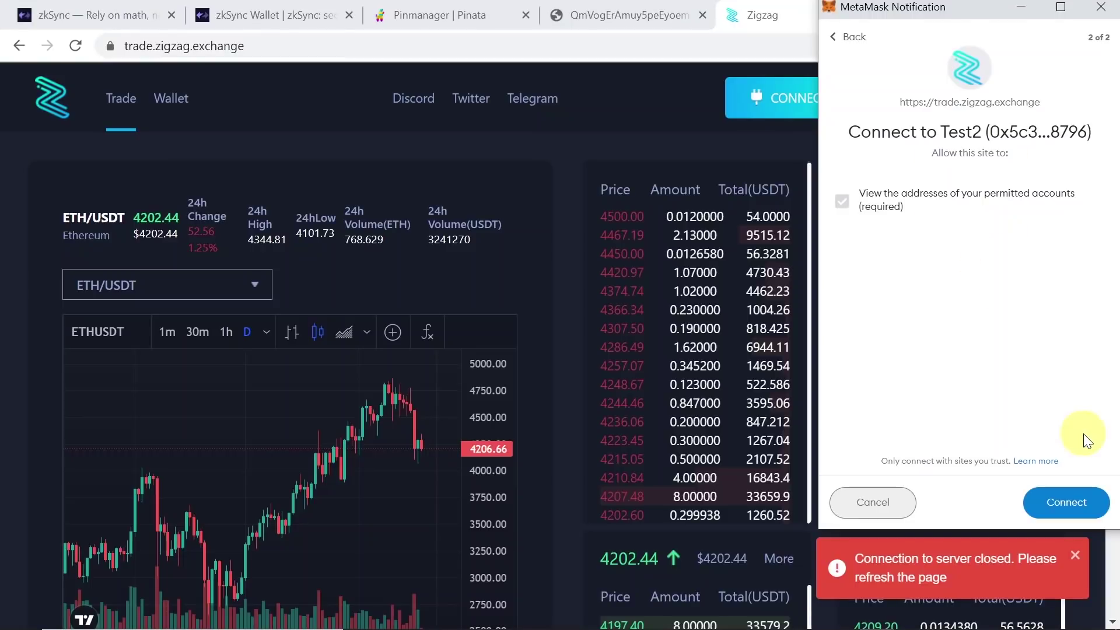
click(1068, 506)
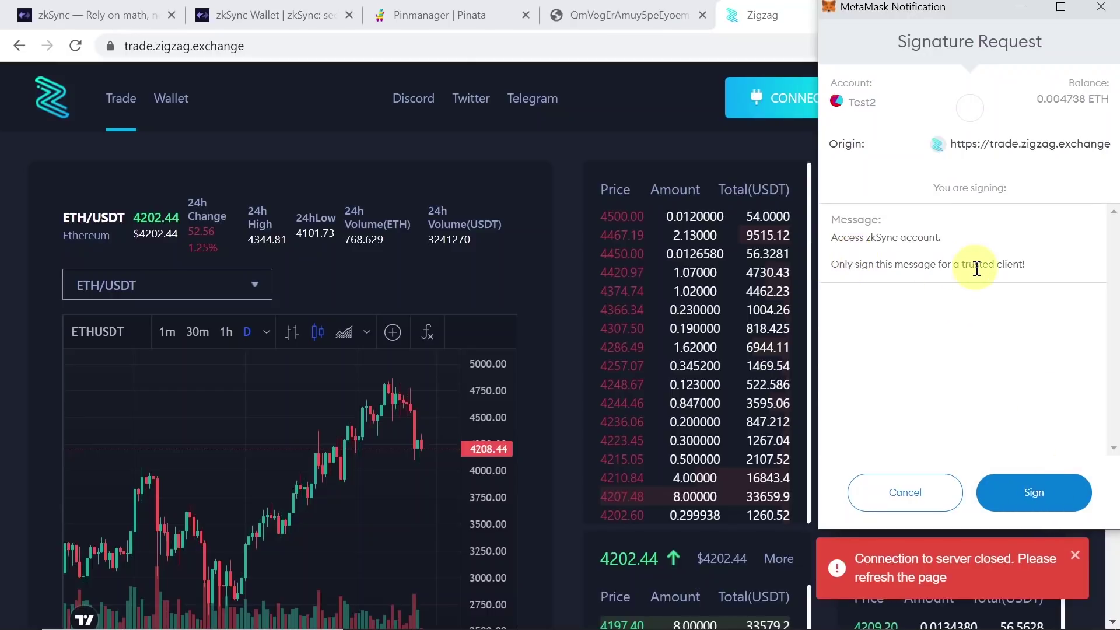
drag(837, 262, 933, 268)
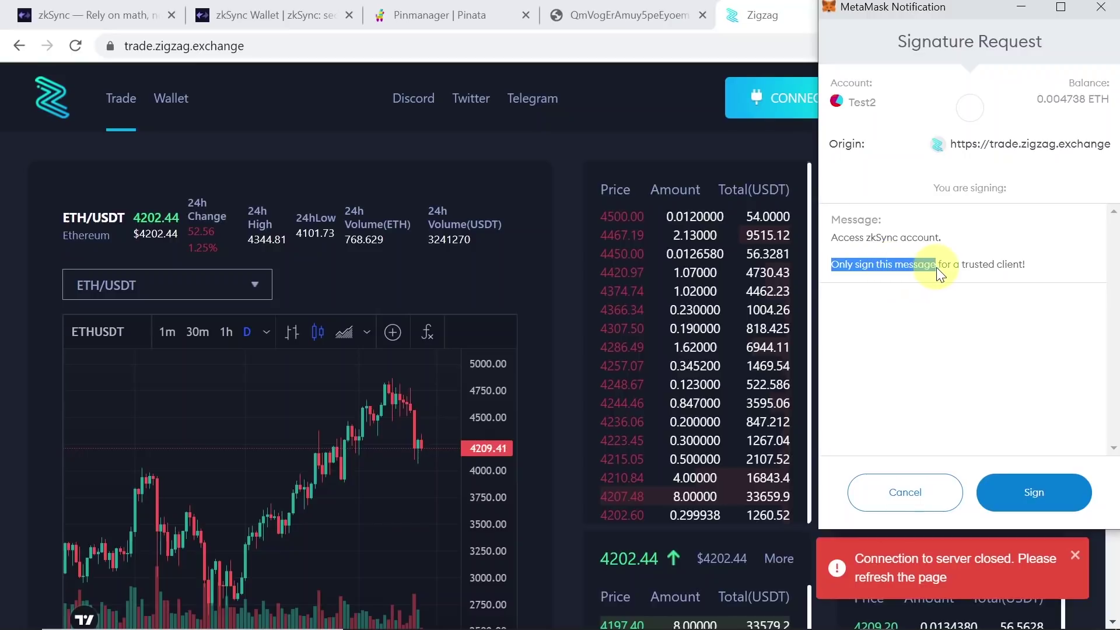
drag(964, 267, 979, 266)
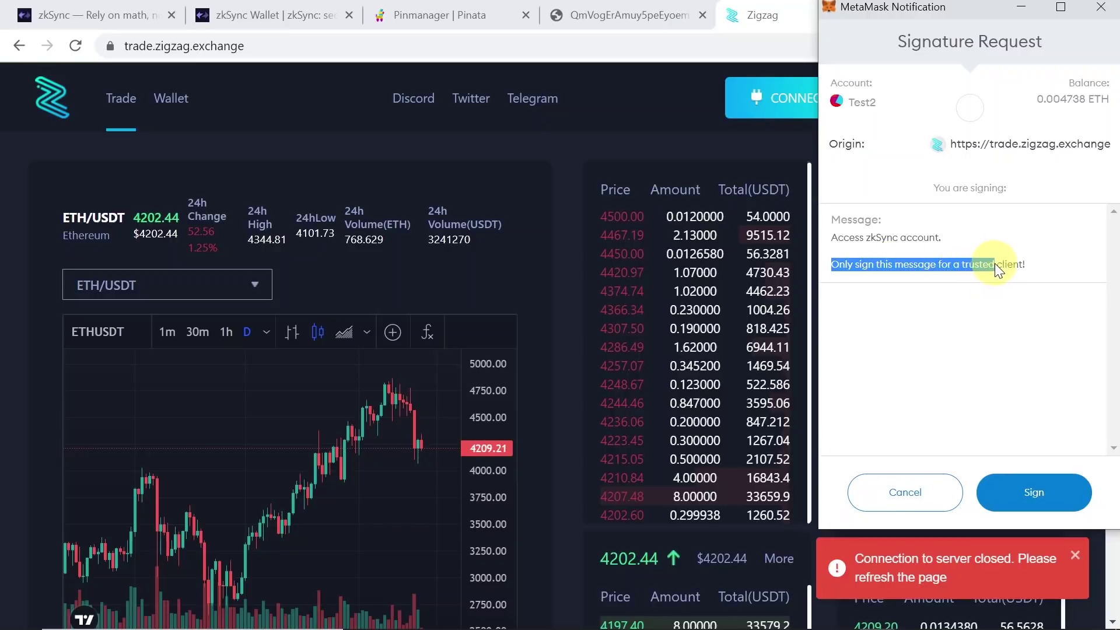
drag(1010, 266, 1027, 267)
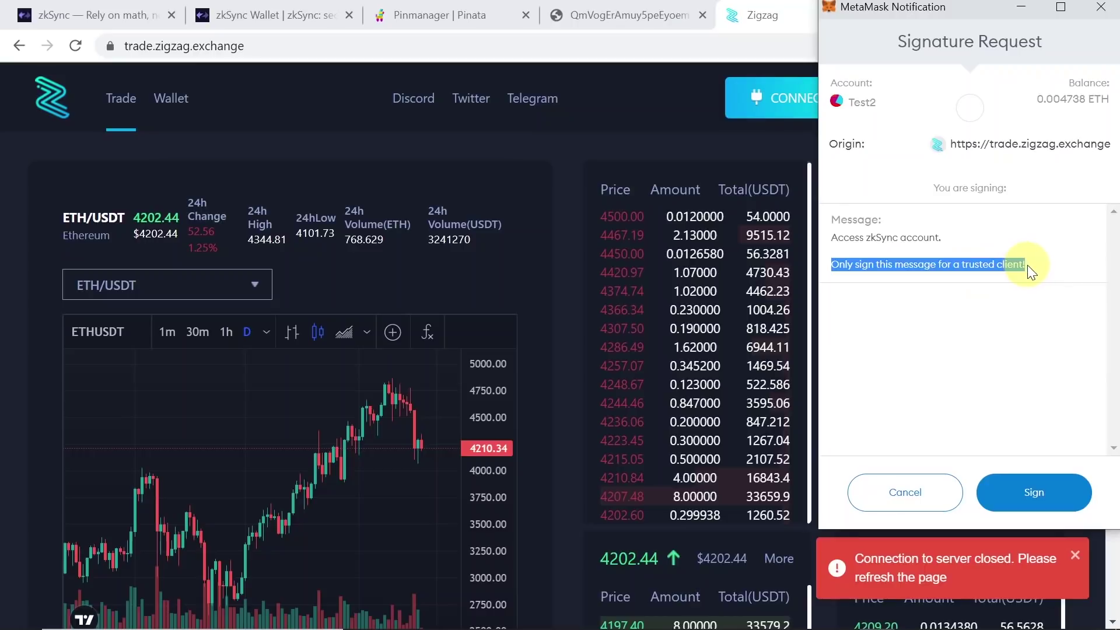
click(1037, 265)
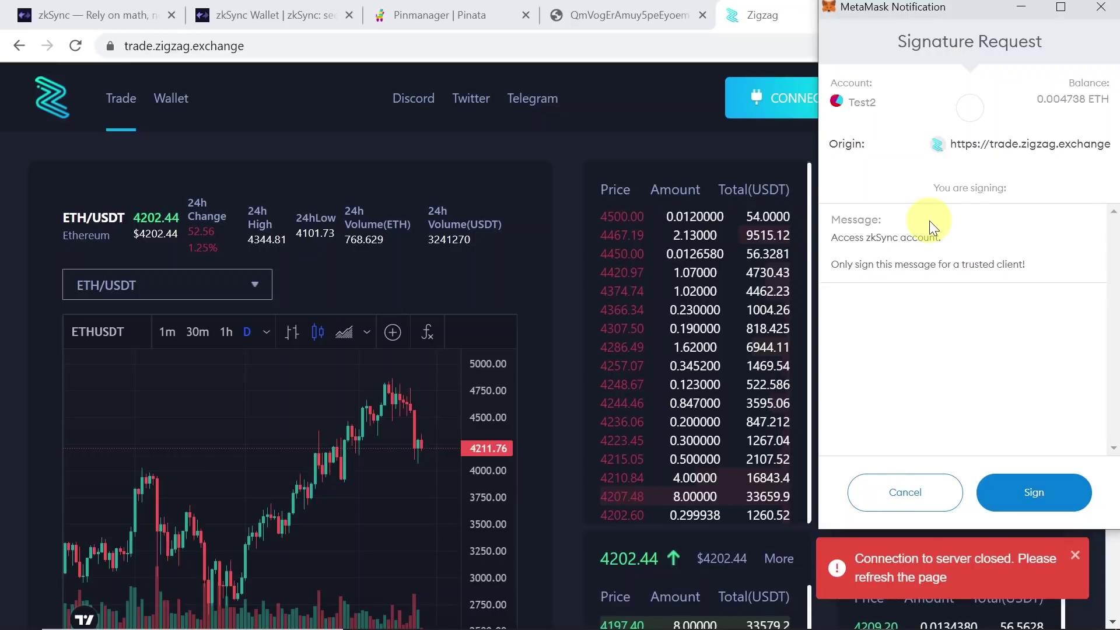
click(1037, 490)
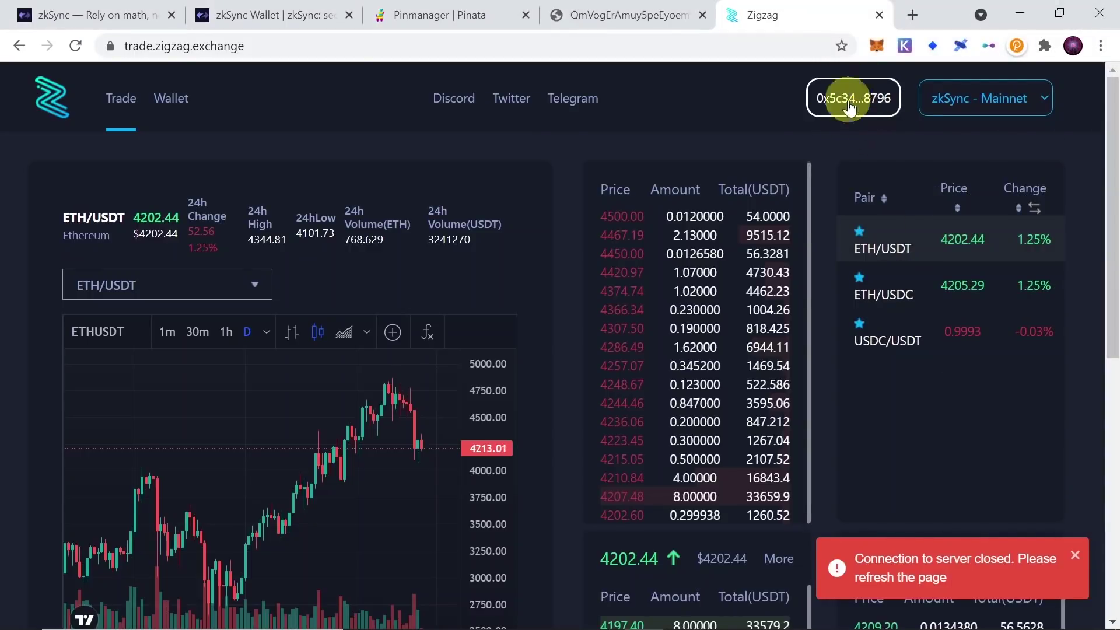
Place and sign a market sell of 0.004 ETH for USDT, filled at 4207.1
scroll(198, 117, down, 6)
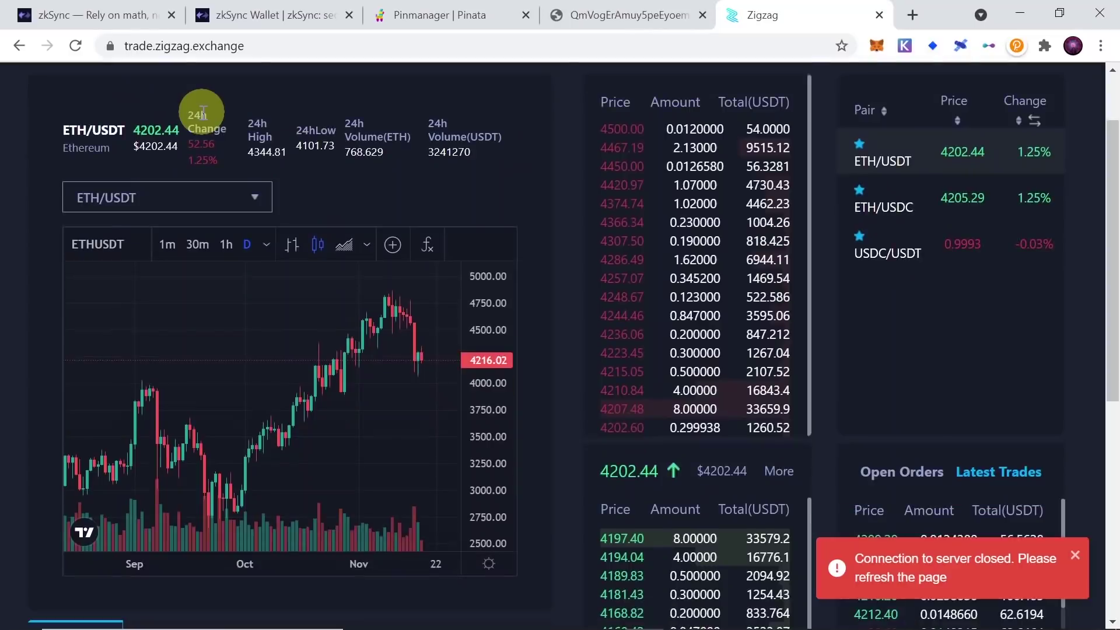
scroll(210, 128, down, 3)
drag(433, 292, 465, 292)
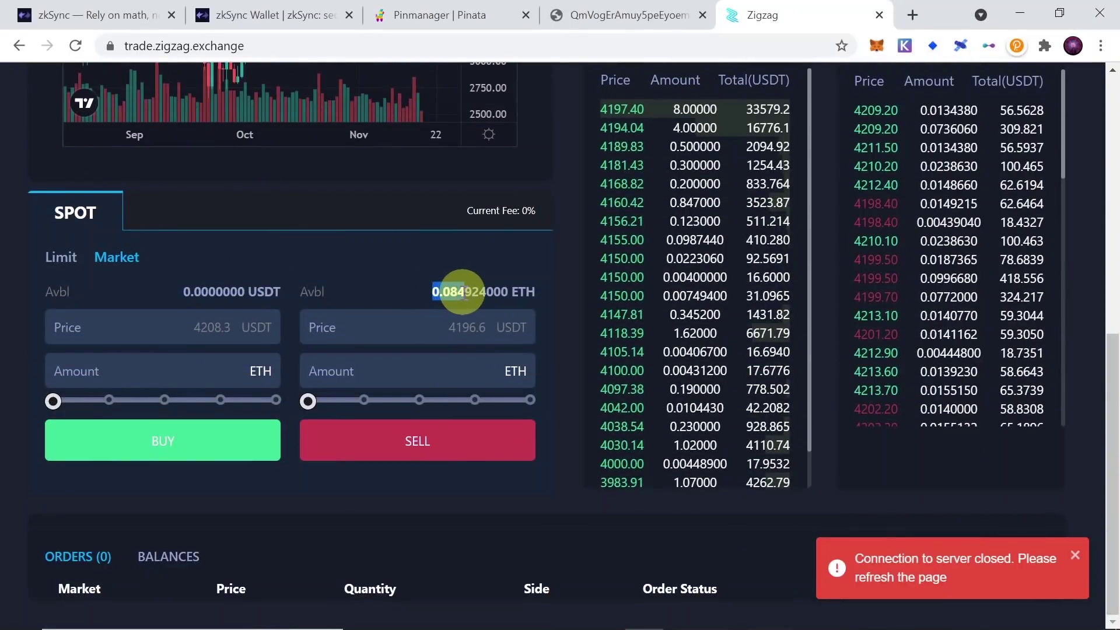
click(395, 362)
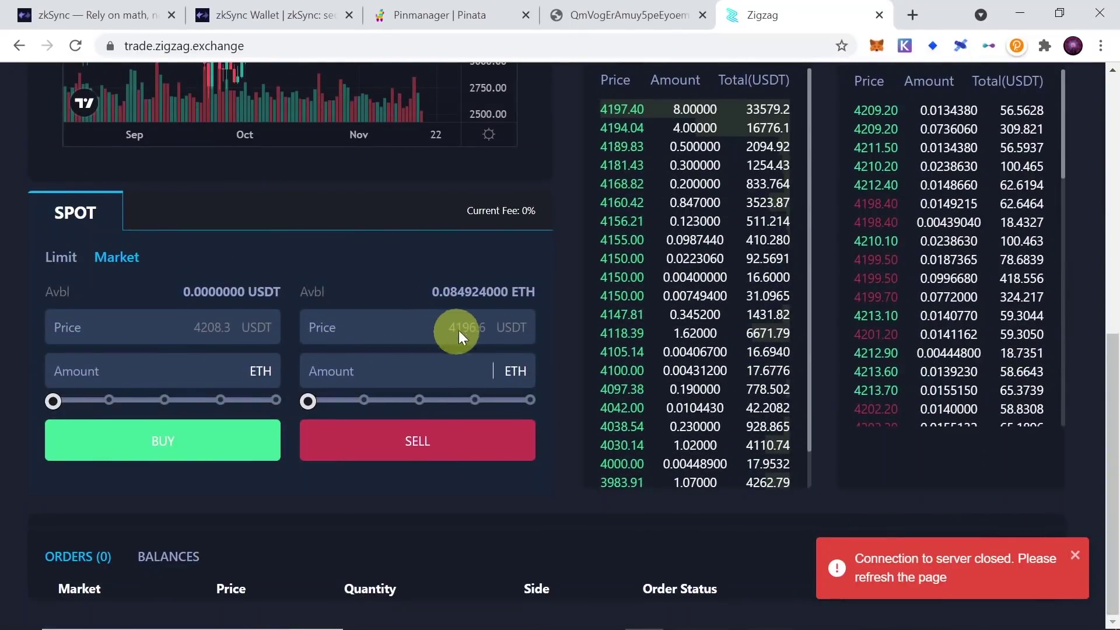
text(0.)
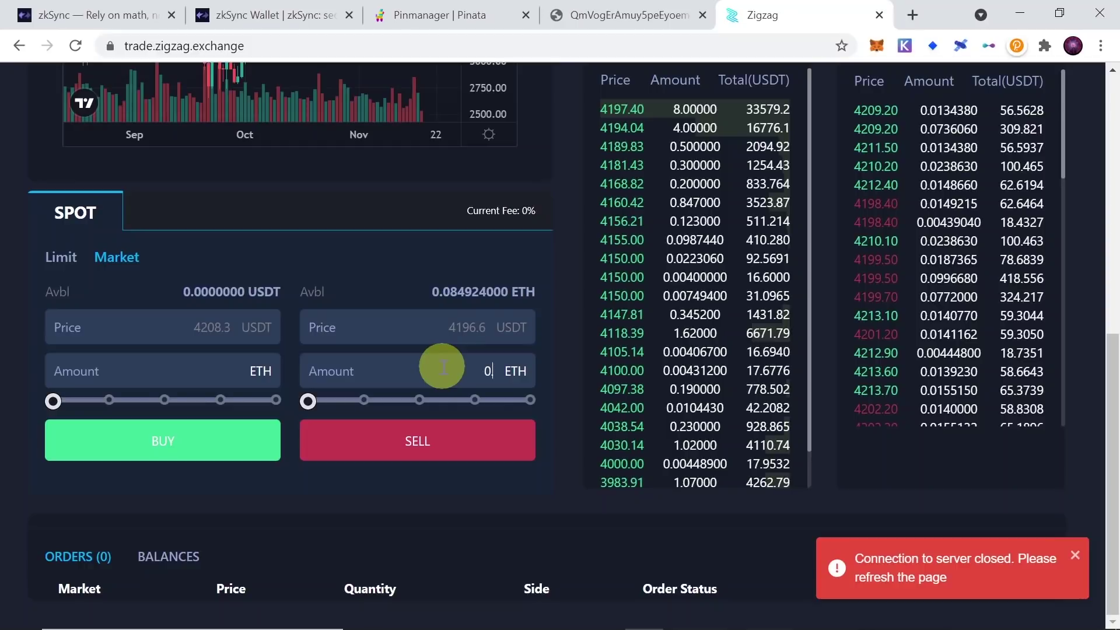
text(001)
click(444, 437)
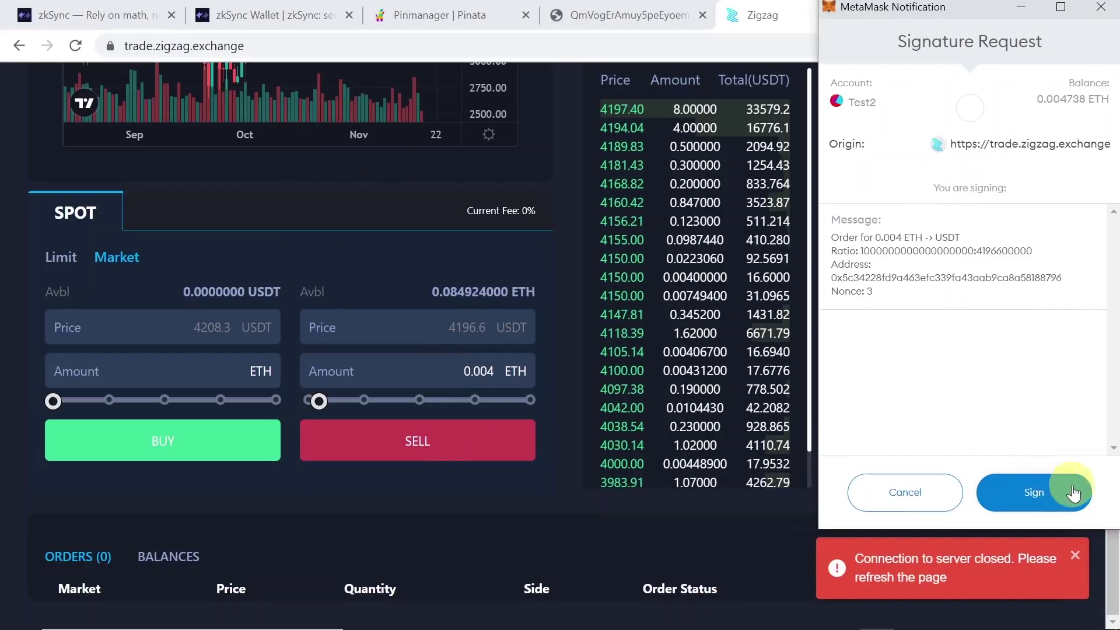
click(1059, 502)
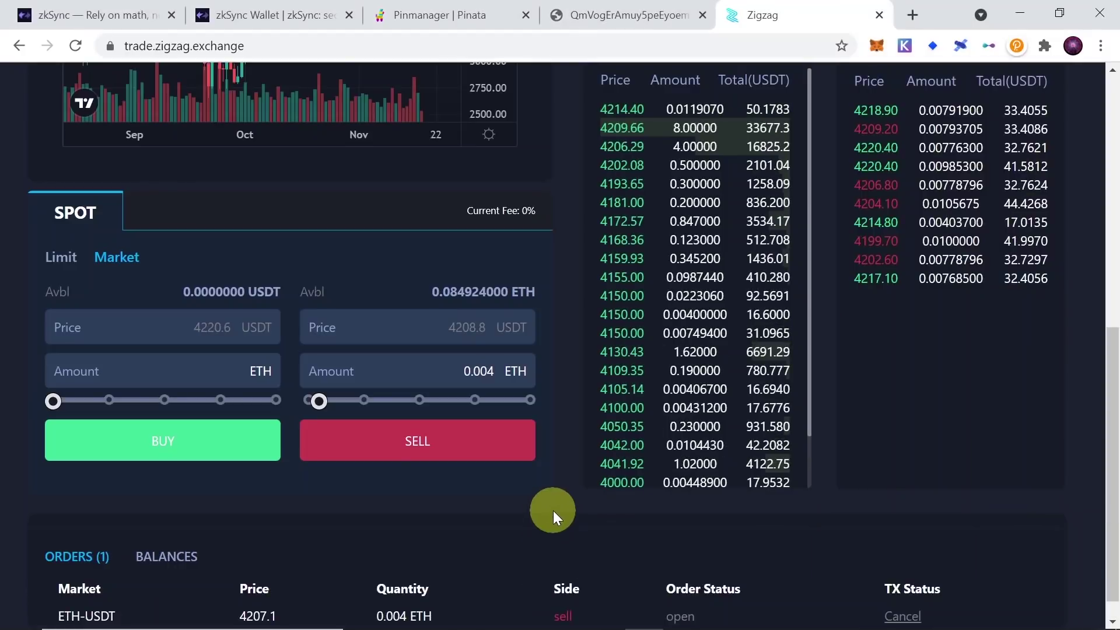
scroll(553, 500, down, 1)
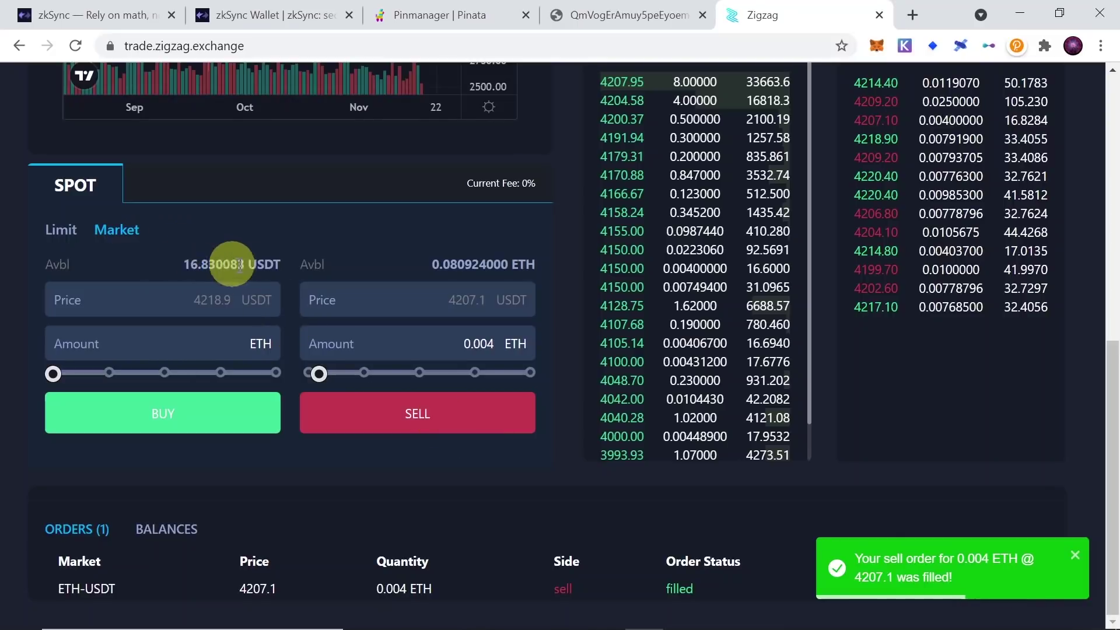
Sell a second 0.004 ETH at market and sign the order in MetaMask
mouse_move(274, 372)
mouse_down()
mouse_move(246, 368)
mouse_move(274, 370)
mouse_up()
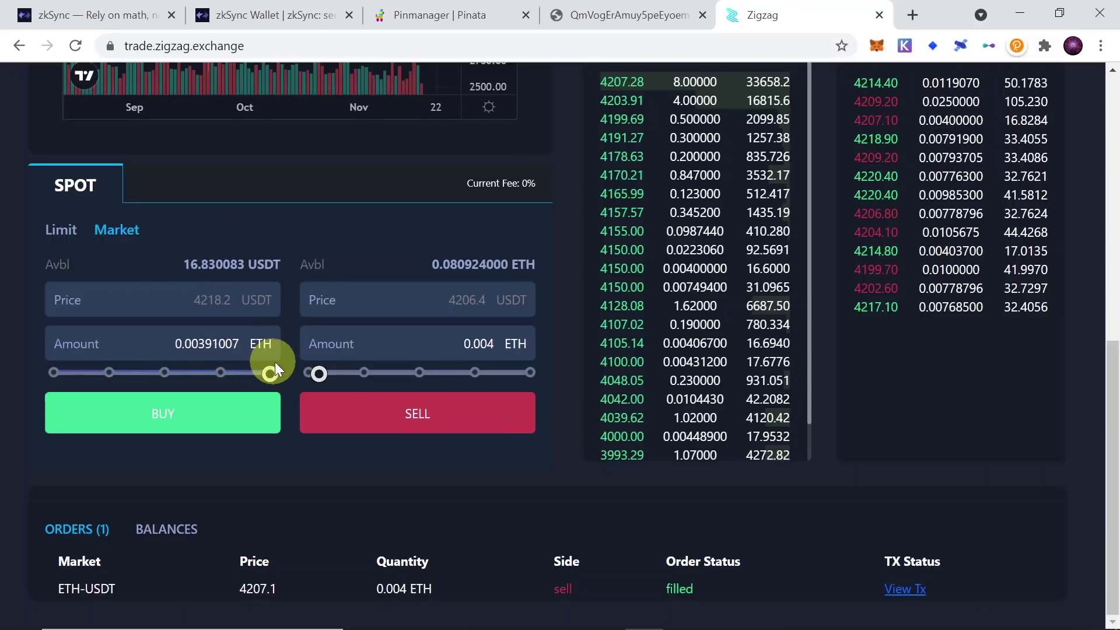
text(2)
text(4)
click(445, 416)
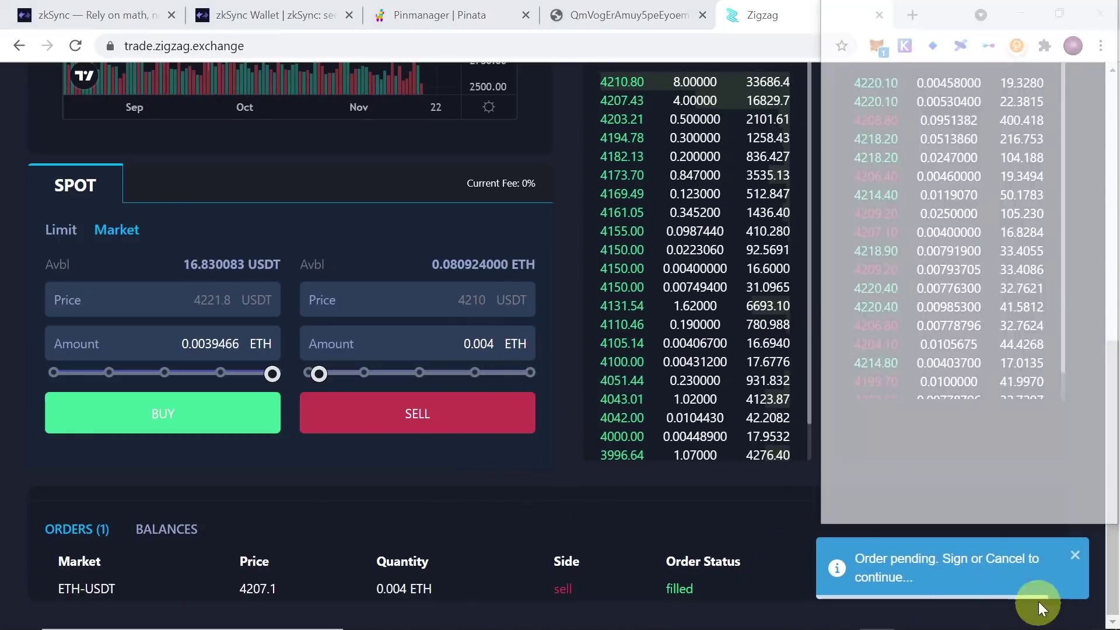
click(1035, 474)
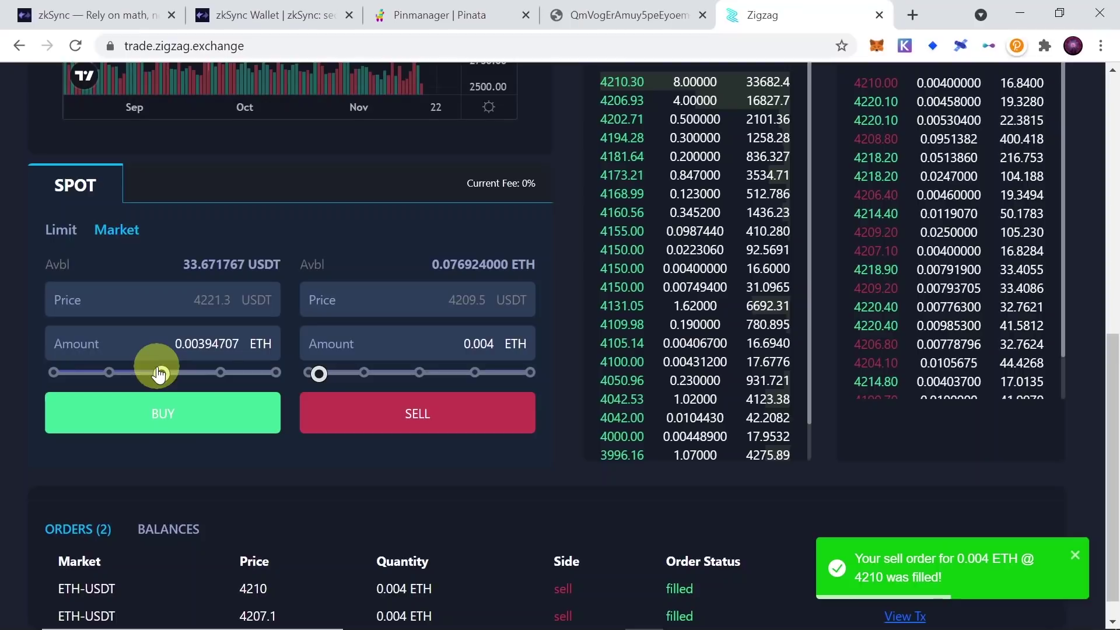
Spend the full USDT balance on a 0.007897 ETH market buy, signed in MetaMask
drag(158, 375, 267, 378)
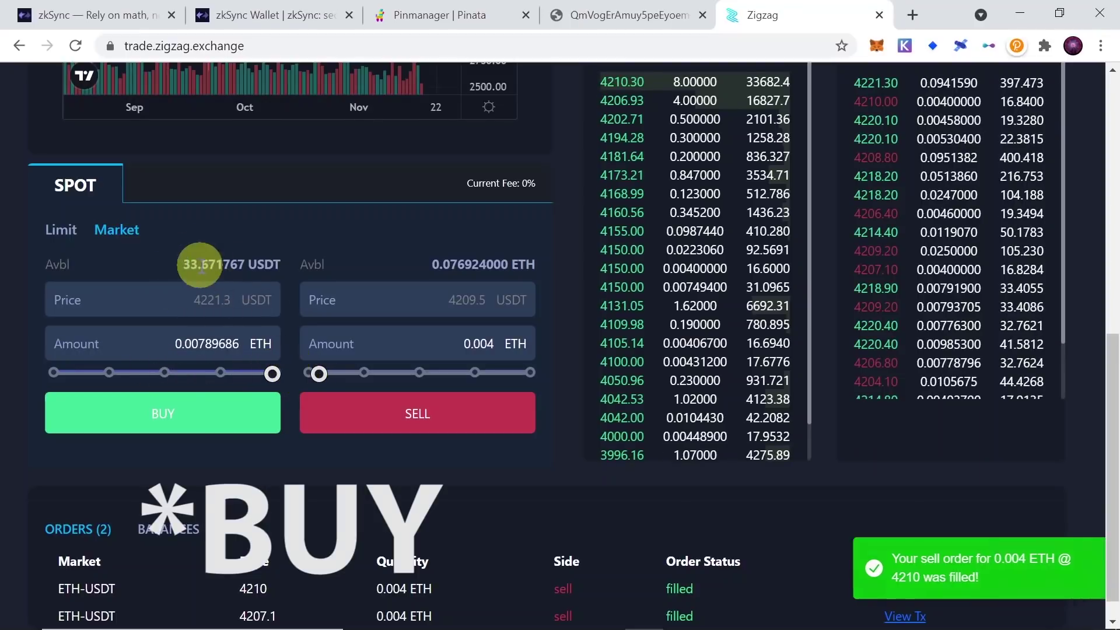
click(198, 408)
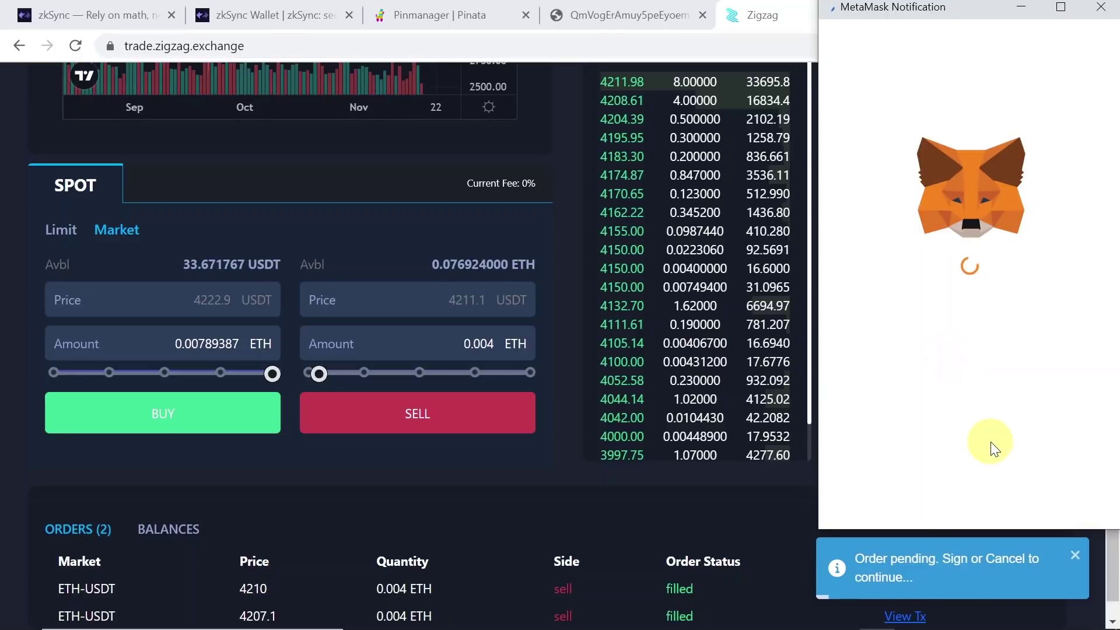
click(1052, 496)
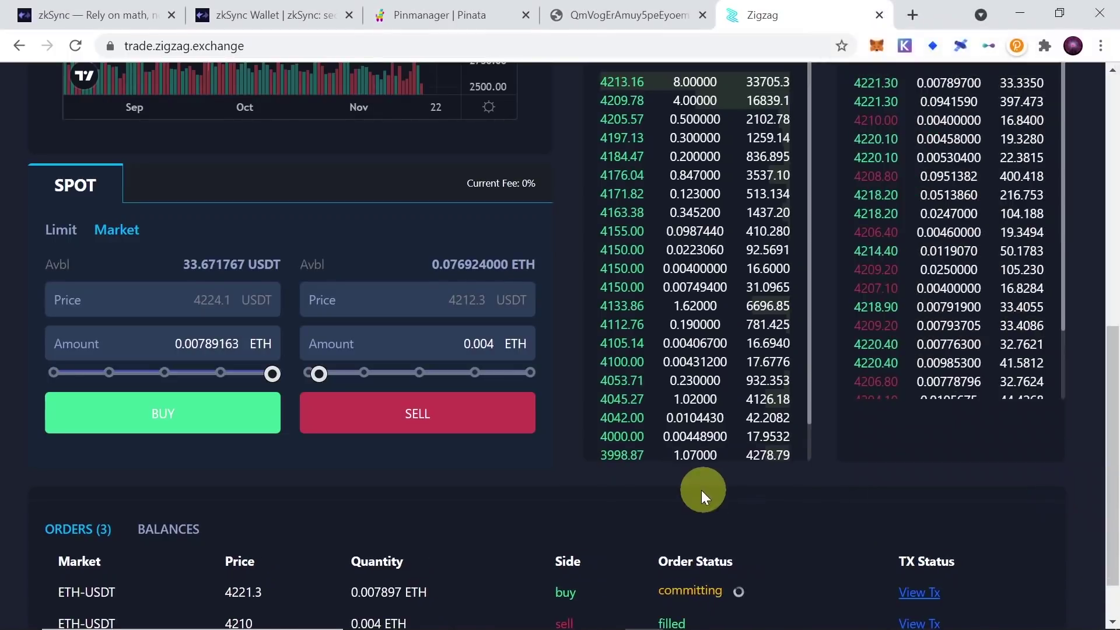
Check the remaining 0.336767 USDT balance and return to the top of the page
scroll(447, 493, down, 1)
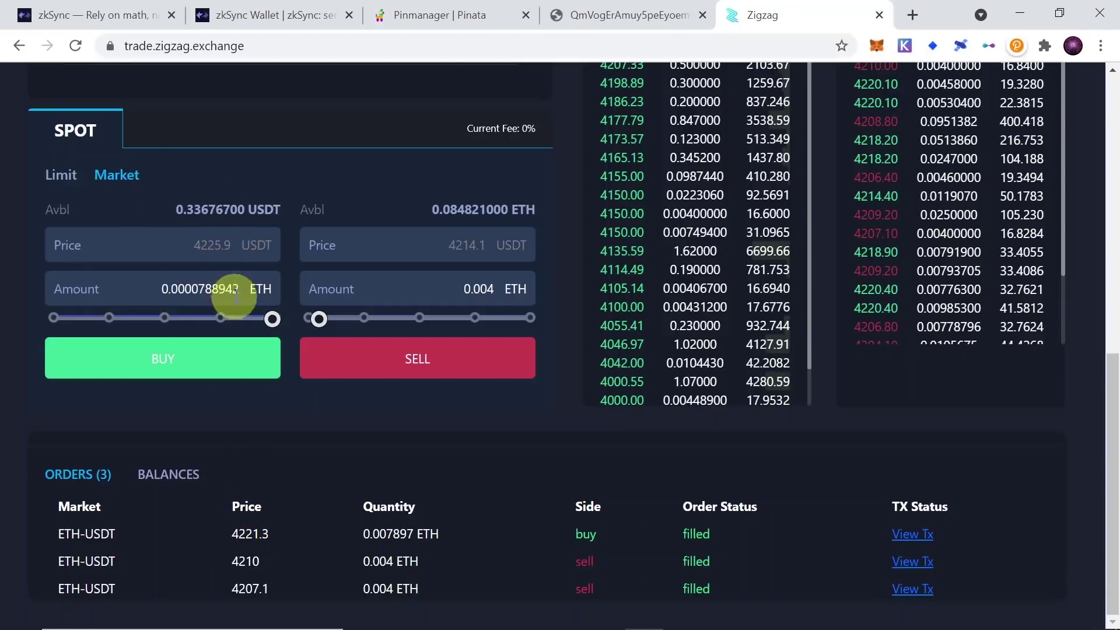
drag(176, 209, 217, 208)
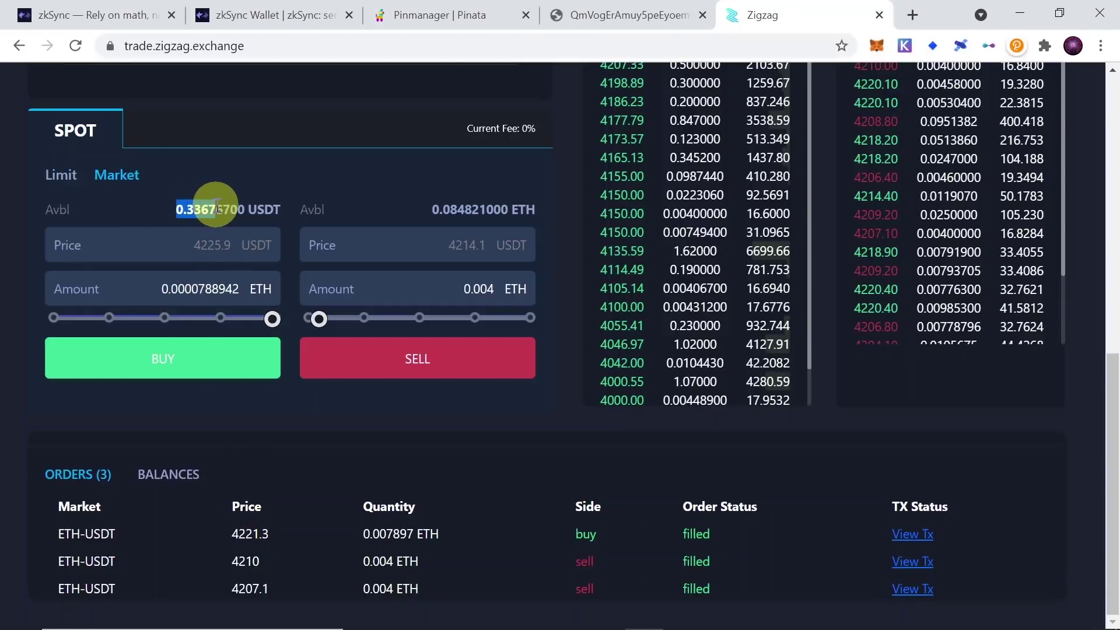
click(260, 205)
scroll(400, 358, up, 1)
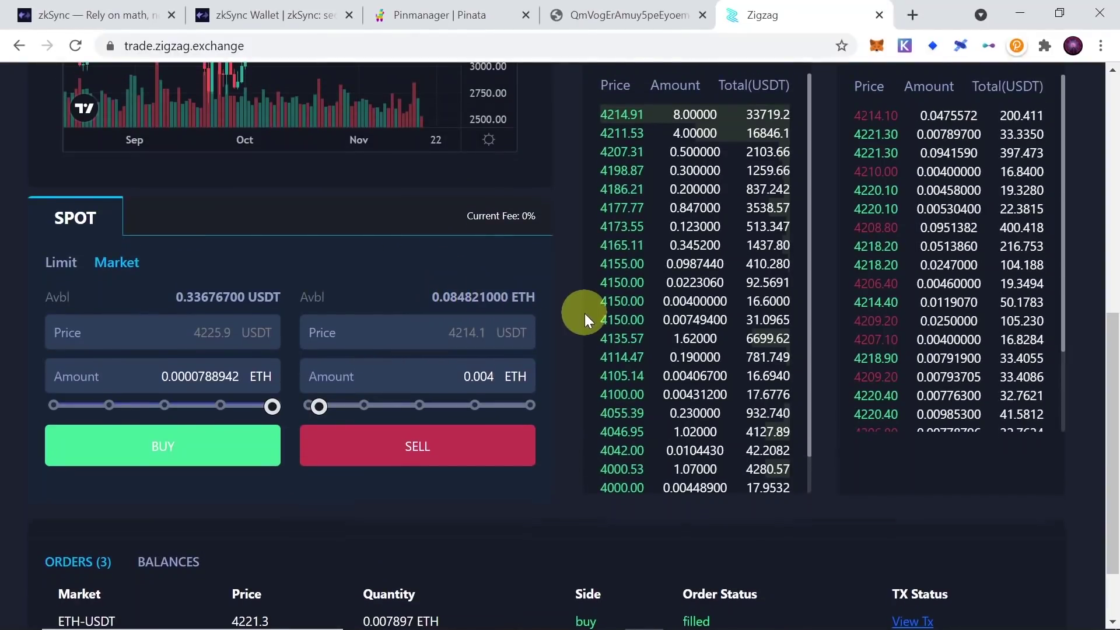
scroll(583, 313, up, 7)
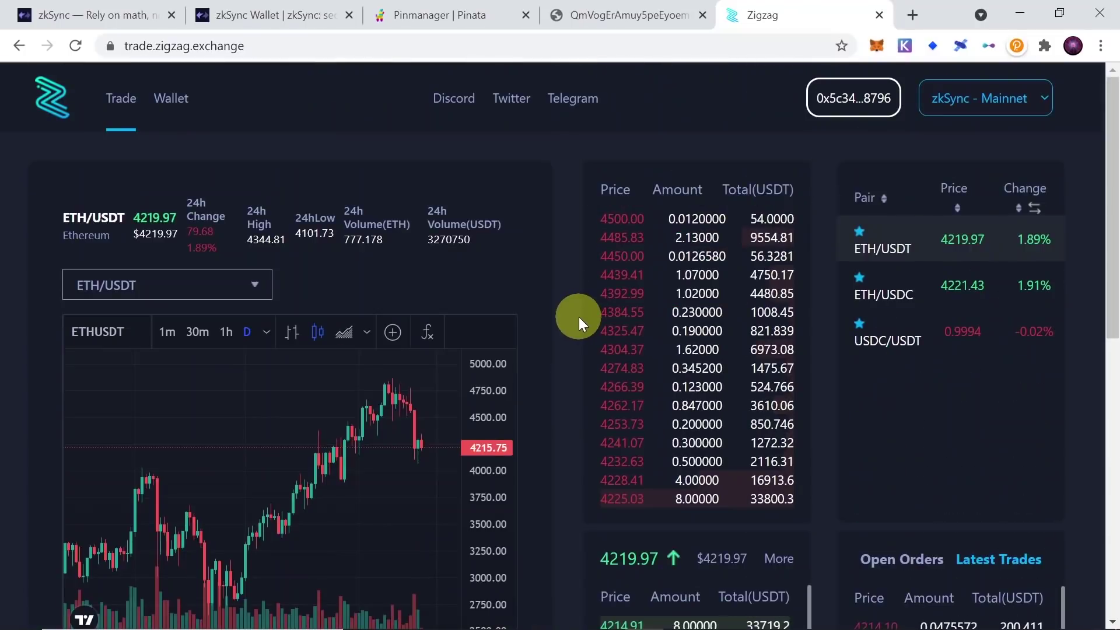